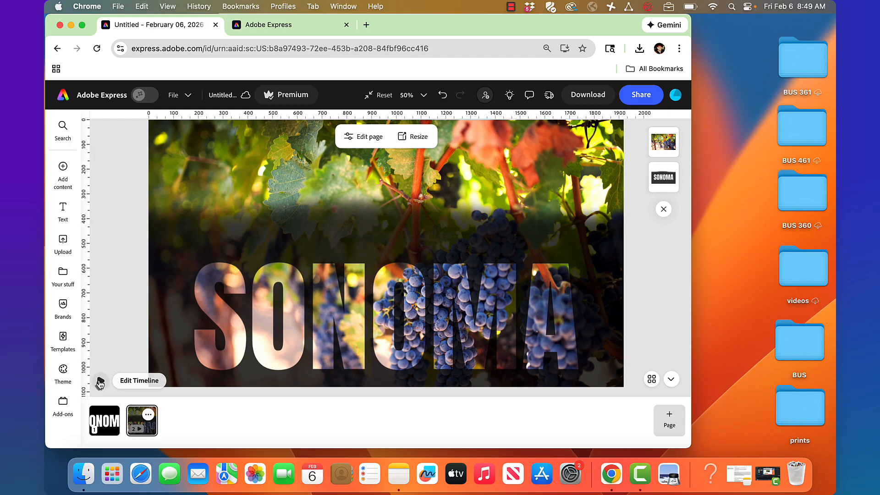
Play the animation preview of the page with the SONOMA text over the grape vine photo, and stop it
click(99, 383)
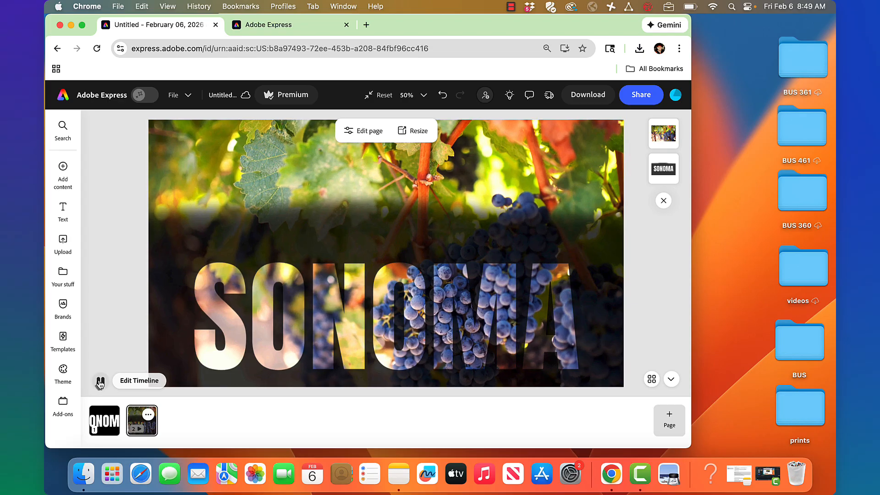
click(99, 383)
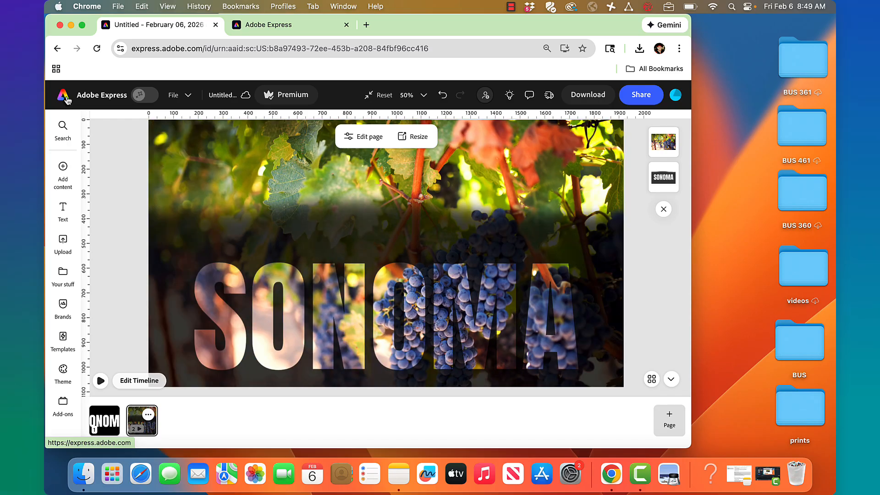
Create a new blank 16:9 landscape design from the home page and dismiss the suggested YouTube video templates
click(68, 100)
click(67, 124)
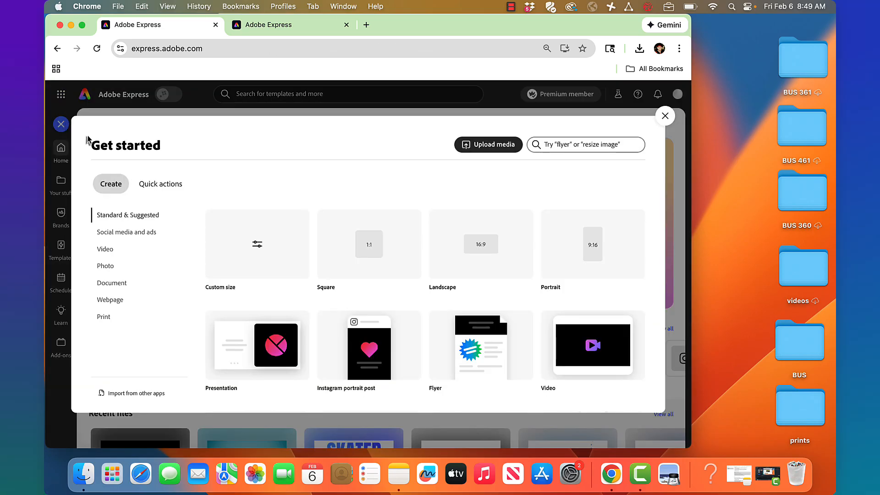
click(477, 244)
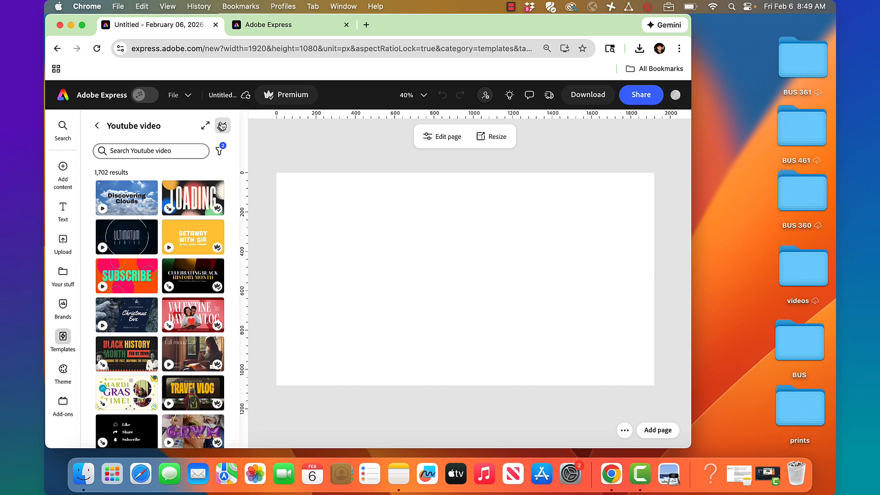
click(223, 125)
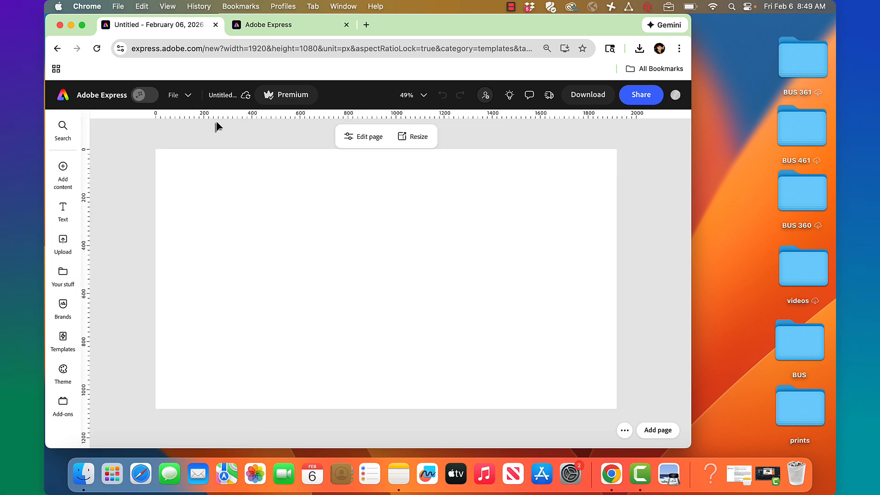
Add a text box to the blank page reading "SONOMA"
click(63, 209)
click(134, 170)
click(166, 152)
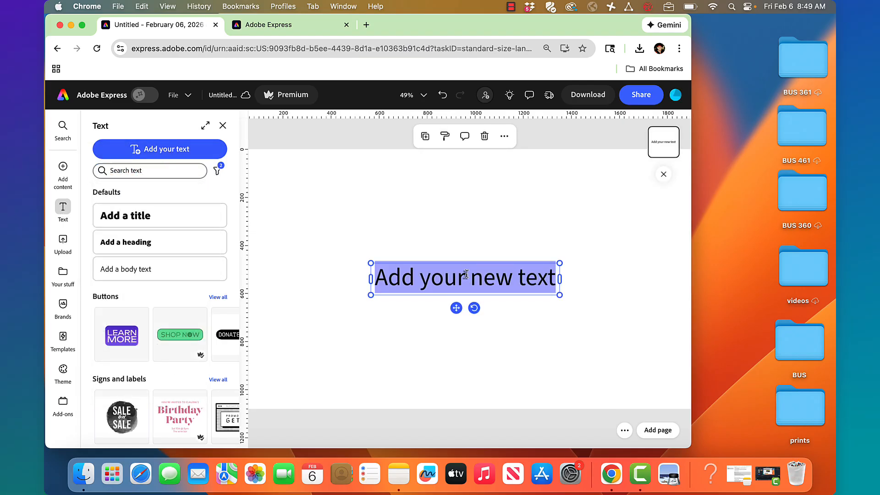
text(SONOMA)
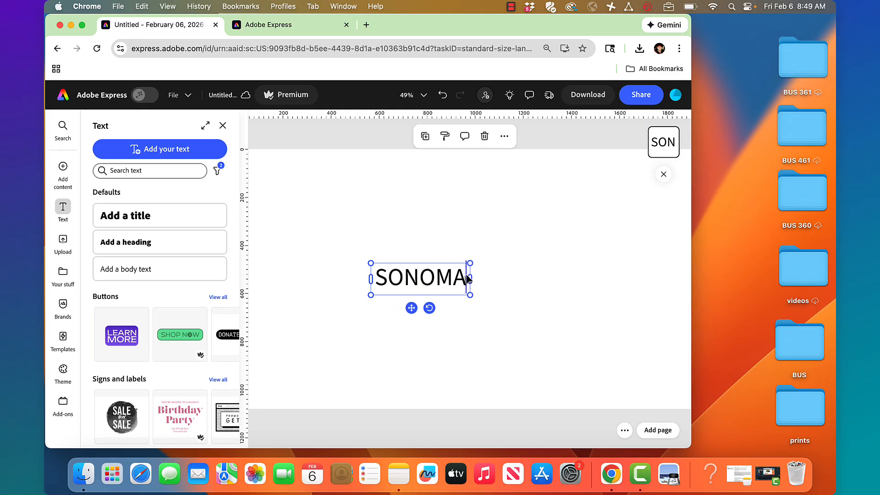
Set the SONOMA text in Anton and enlarge it to size 345
double_click(443, 282)
click(189, 261)
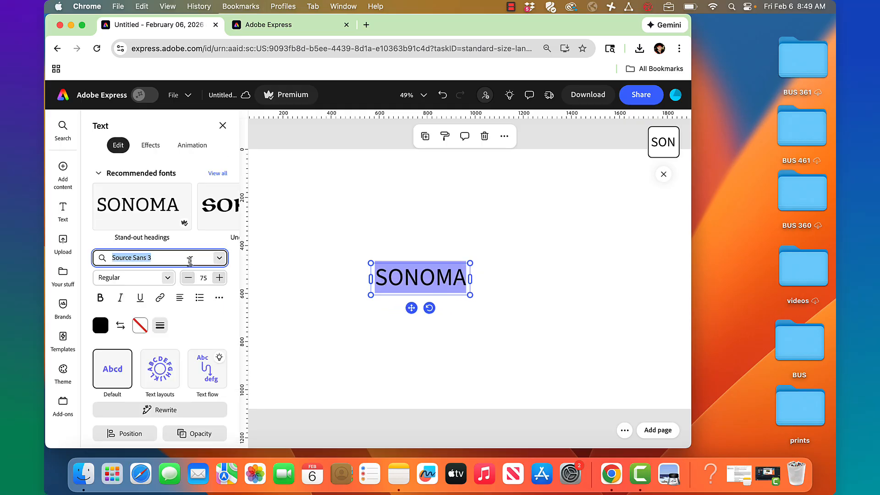
text(ant)
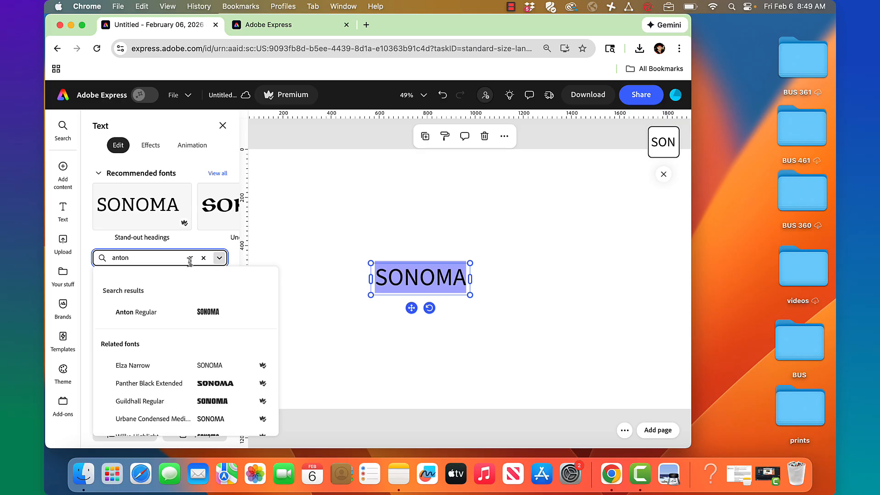
text(on)
click(156, 316)
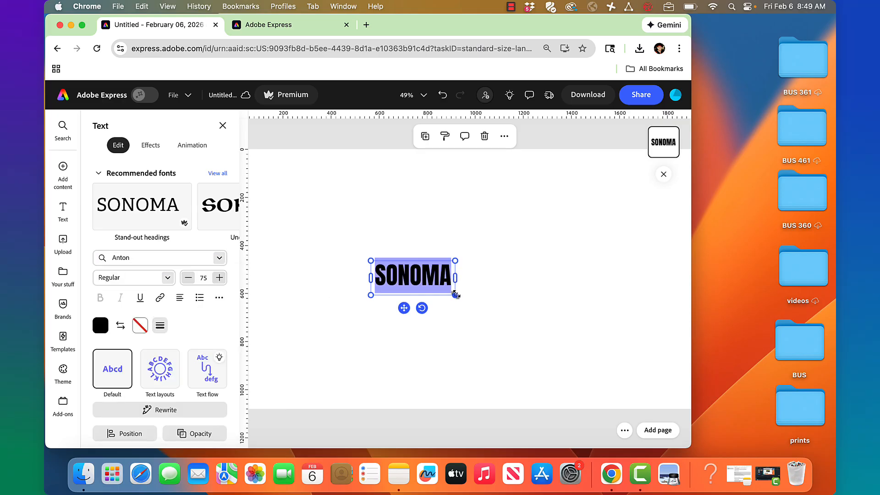
drag(456, 294, 591, 350)
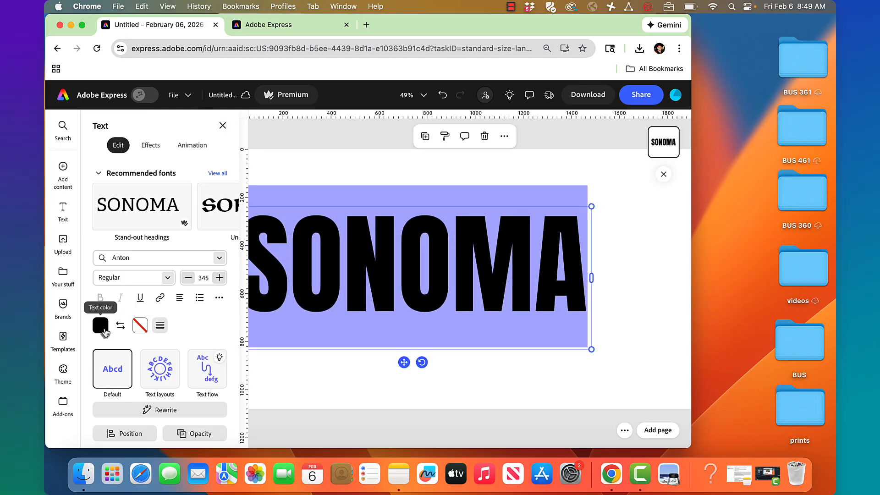
Set the page's background color to the default black swatch
click(386, 160)
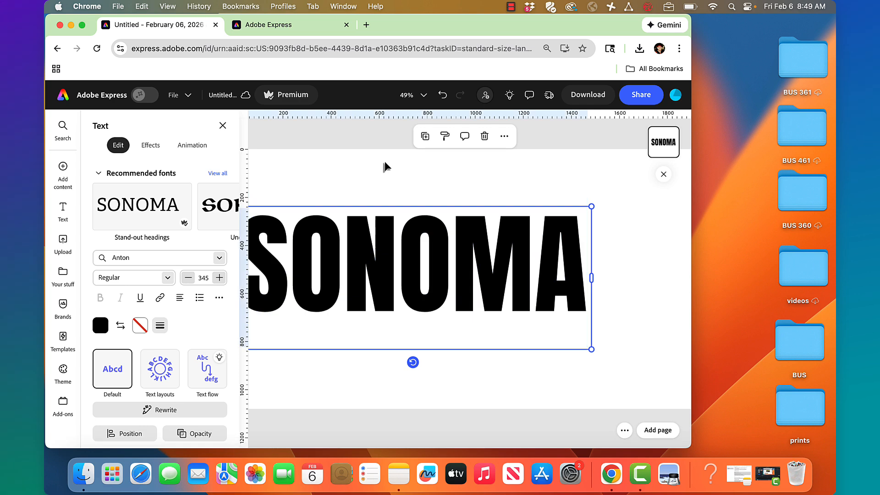
click(386, 160)
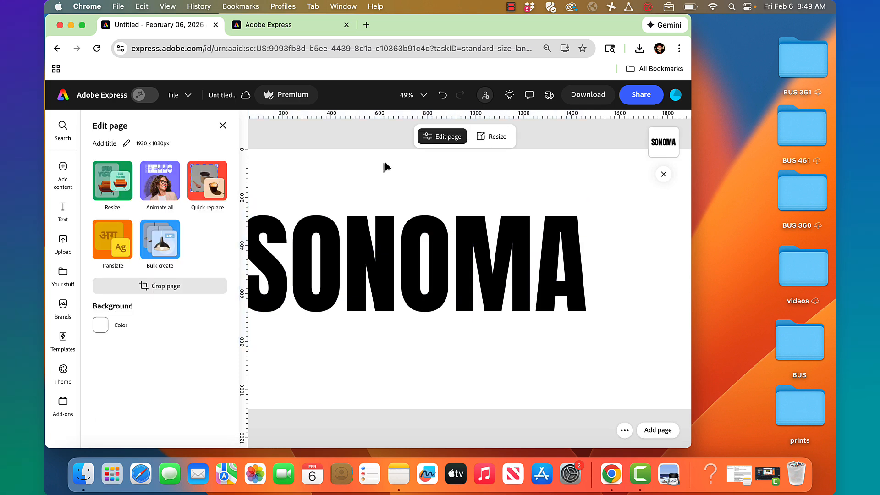
click(101, 325)
click(164, 305)
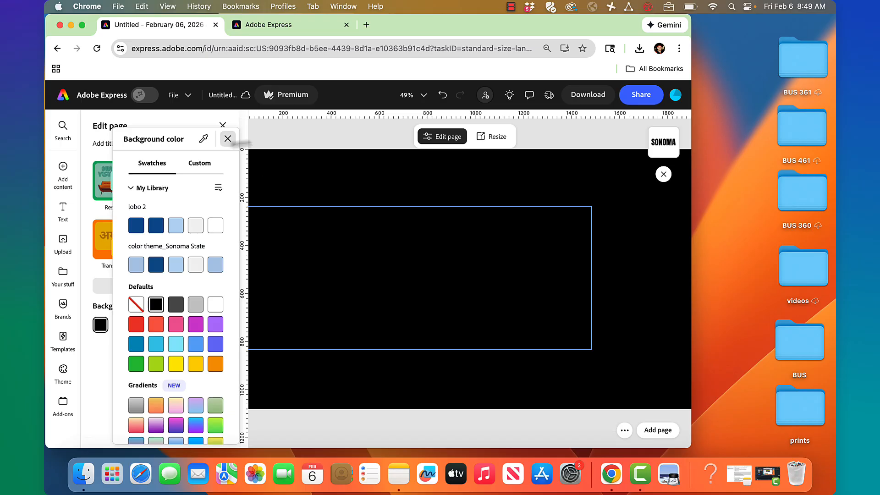
click(228, 138)
Change the SONOMA text color to the default white swatch
click(370, 317)
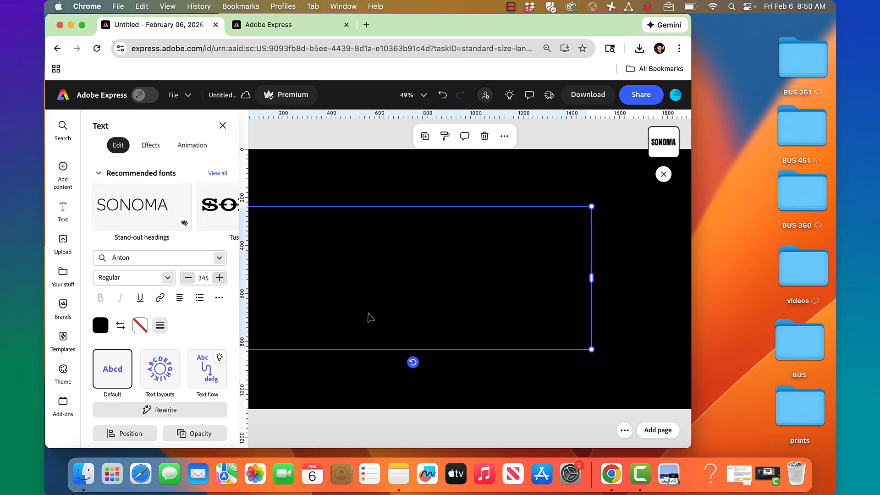
click(100, 325)
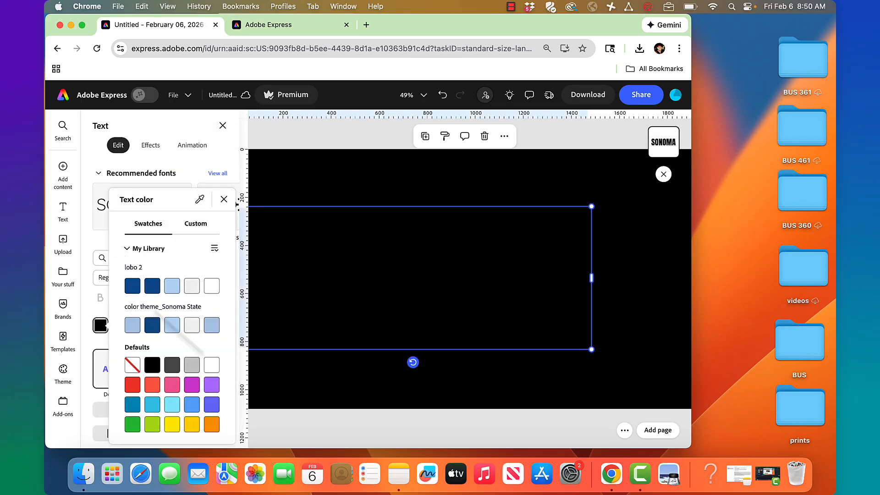
click(212, 365)
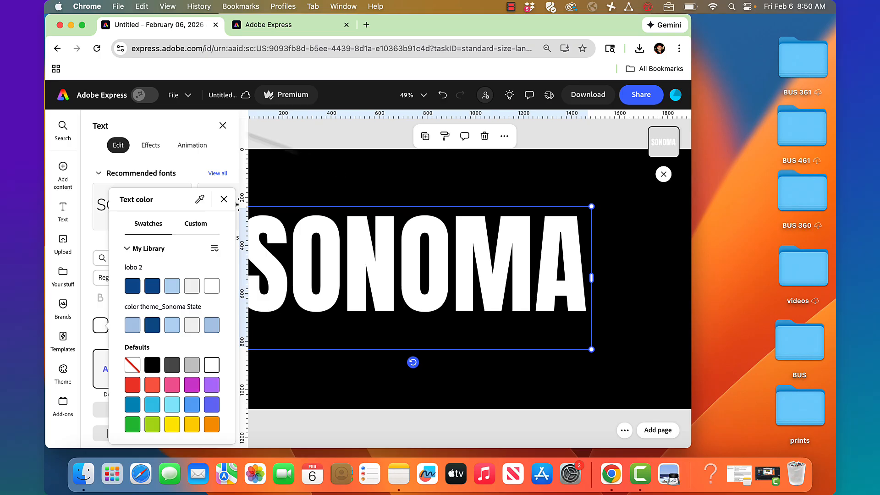
click(226, 129)
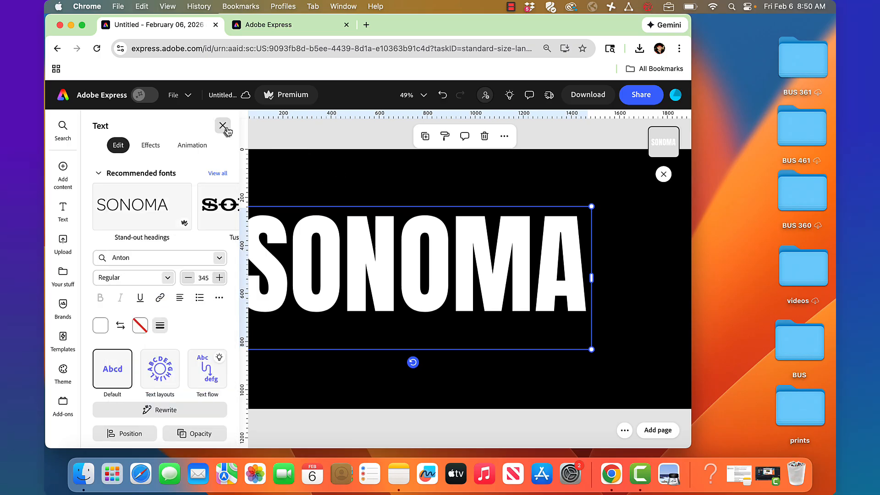
click(225, 128)
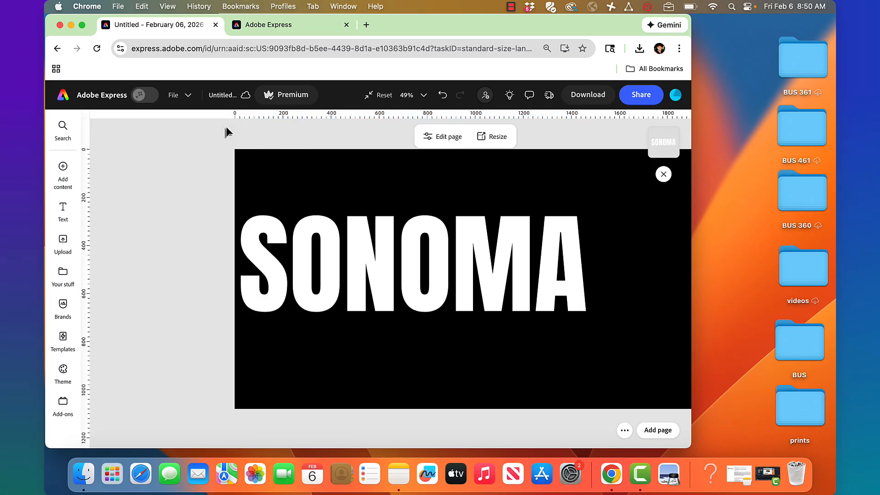
Move the SONOMA text so it is horizontally centered on the black page, and deselect it
click(372, 218)
drag(453, 238, 494, 252)
click(548, 139)
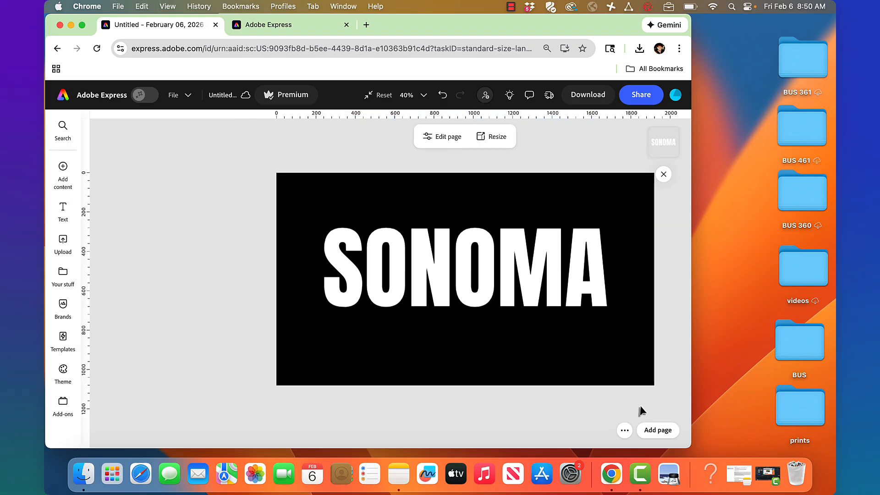
Add a second page of the same size, and download only the first page as a PNG at size 1
mouse_move(654, 434)
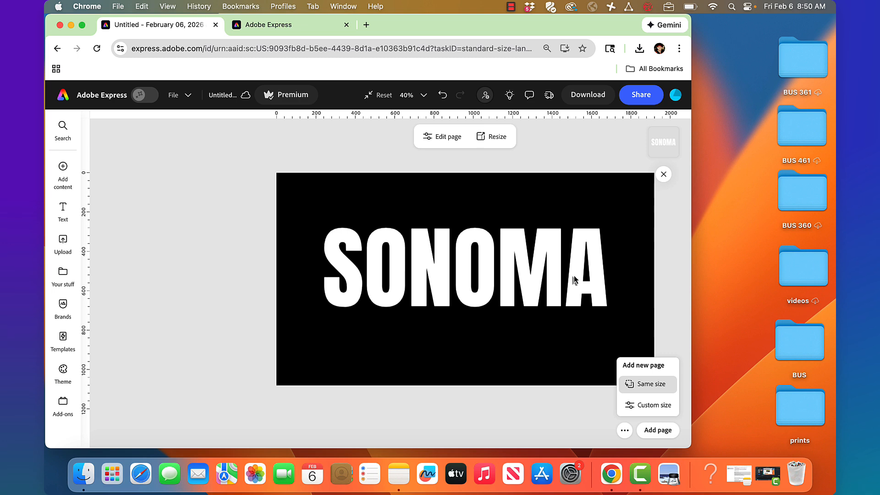
click(647, 387)
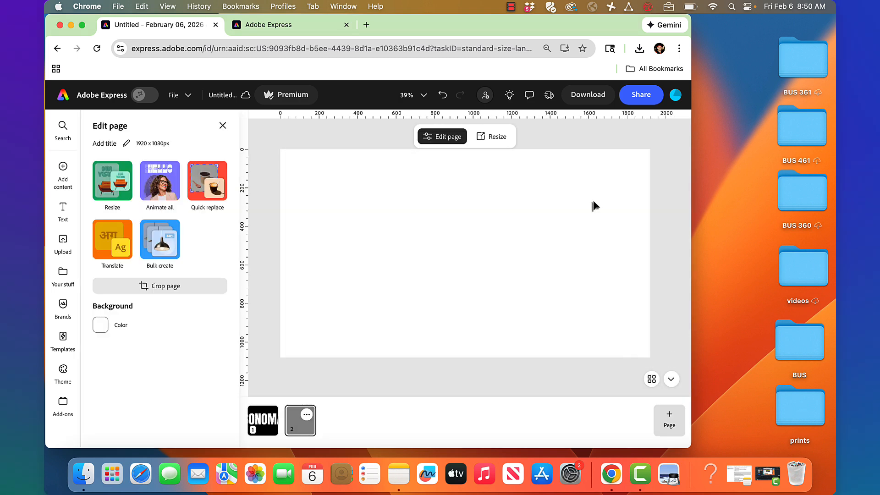
click(275, 430)
click(588, 96)
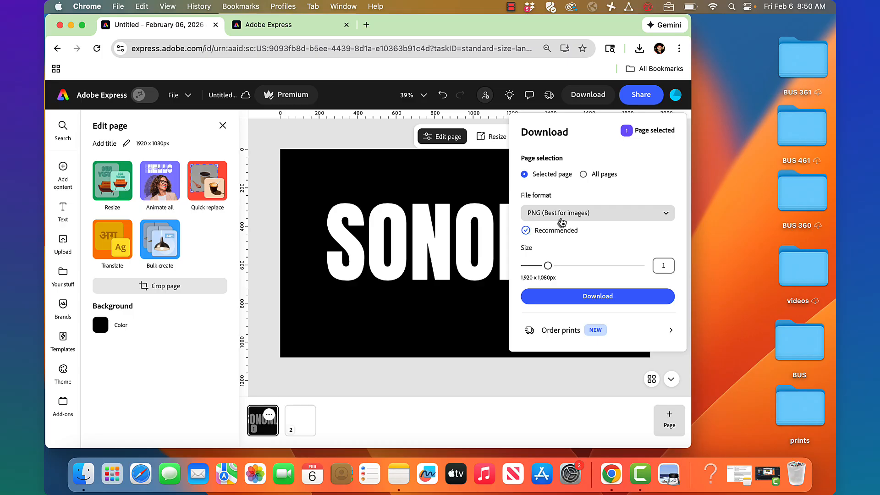
click(570, 297)
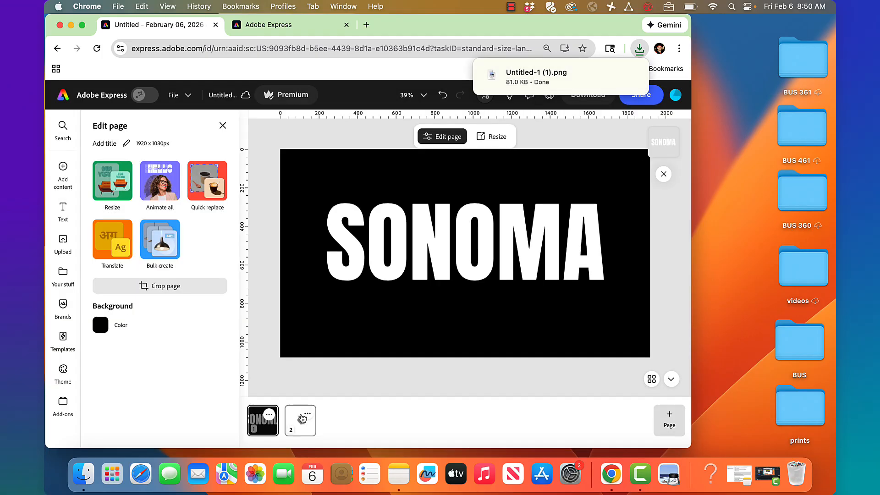
Place the downloaded "Untitled-1 (1).png" image onto the blank second page
click(303, 420)
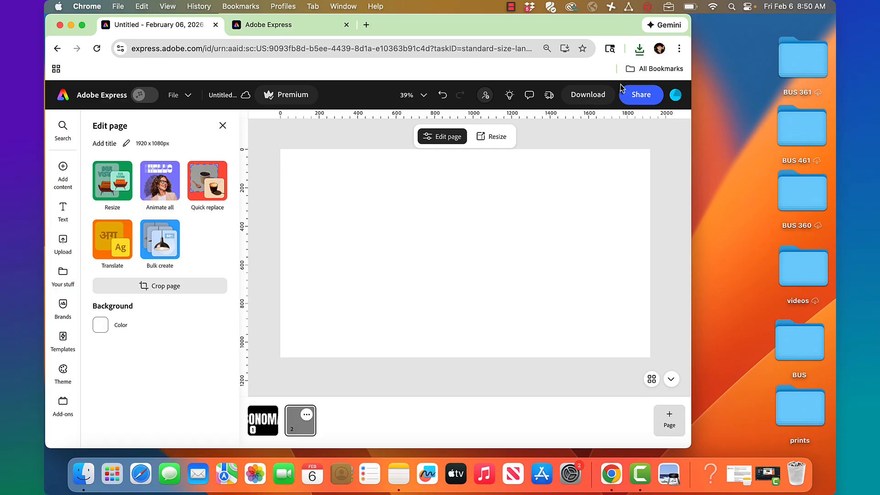
click(639, 49)
drag(544, 104, 397, 279)
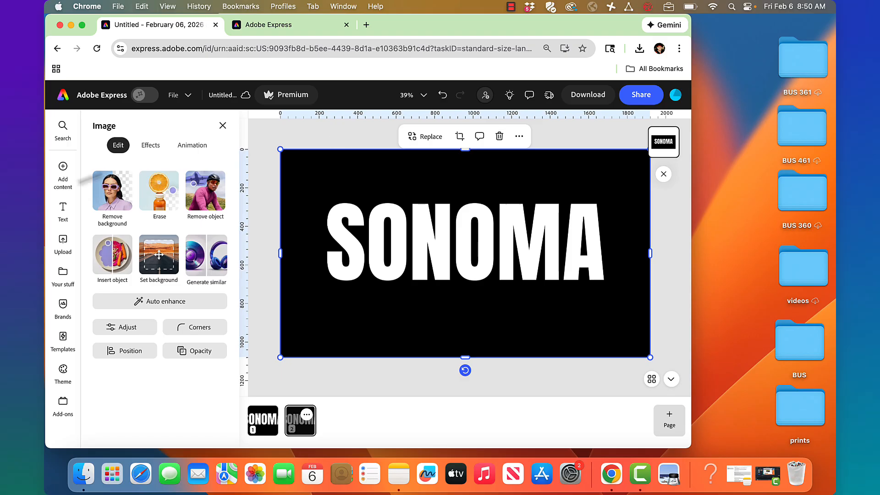
Search the media library's photos for "vineuyard"
click(64, 169)
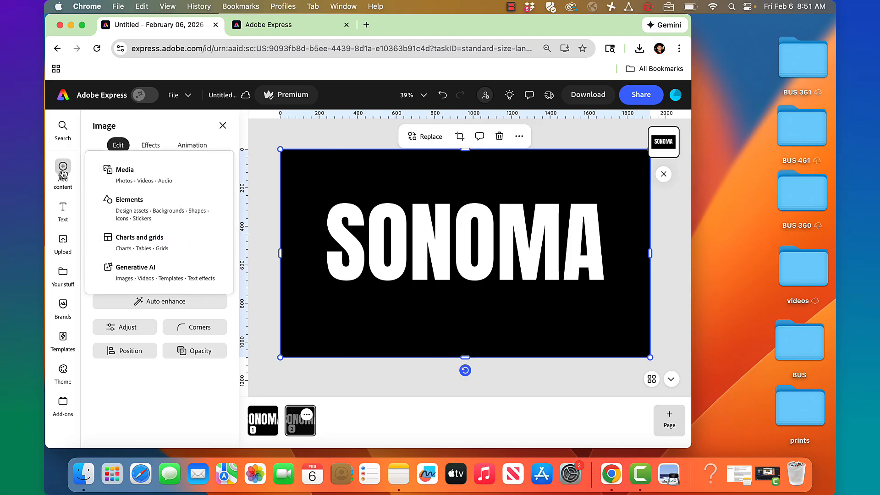
click(123, 172)
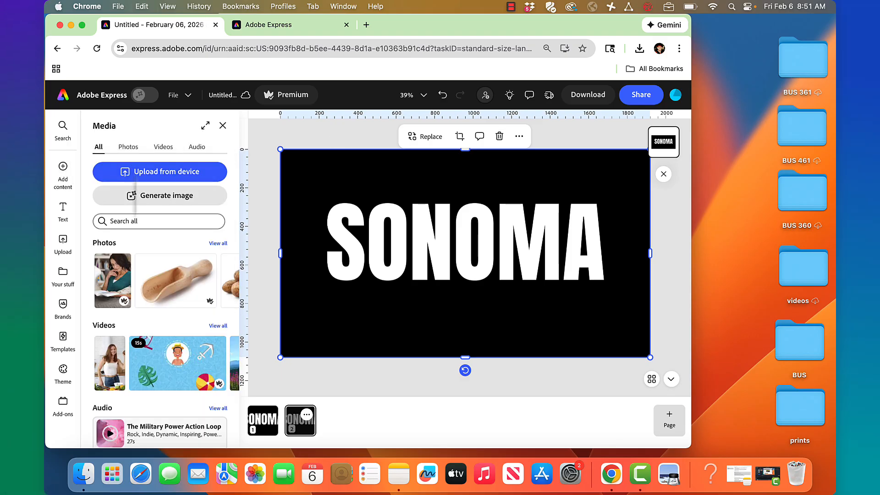
click(128, 147)
click(142, 222)
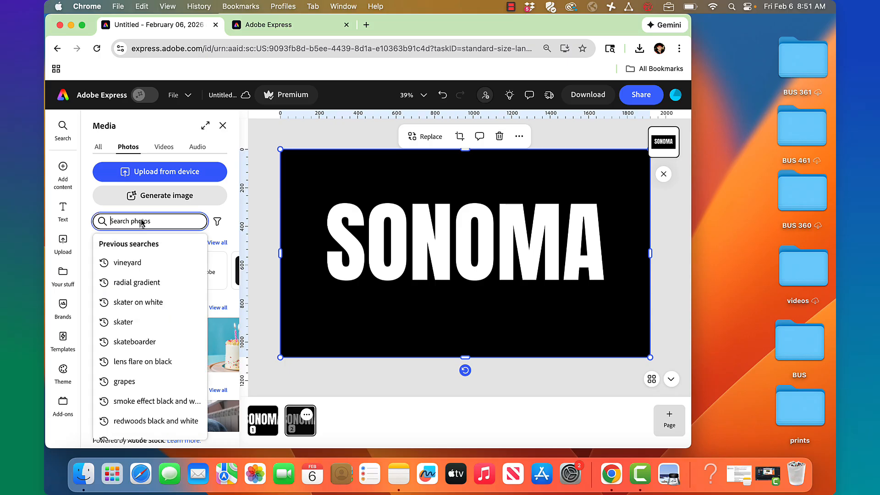
text(vineuyard)
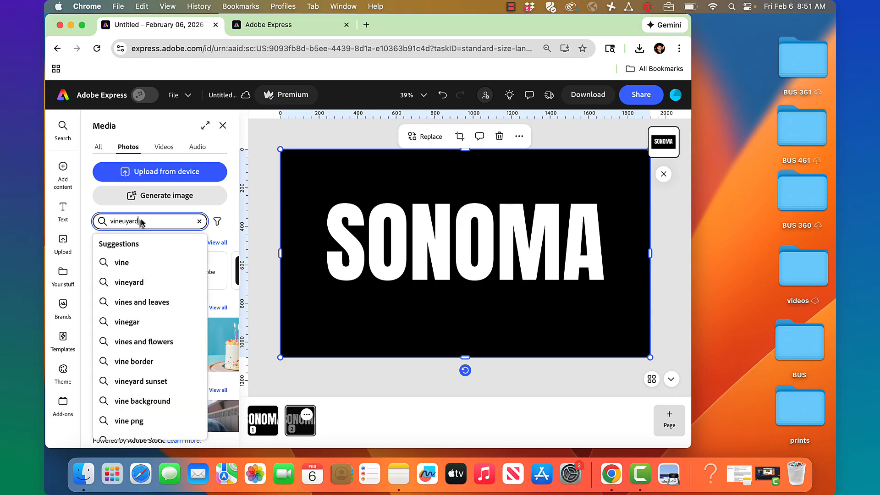
key(Return)
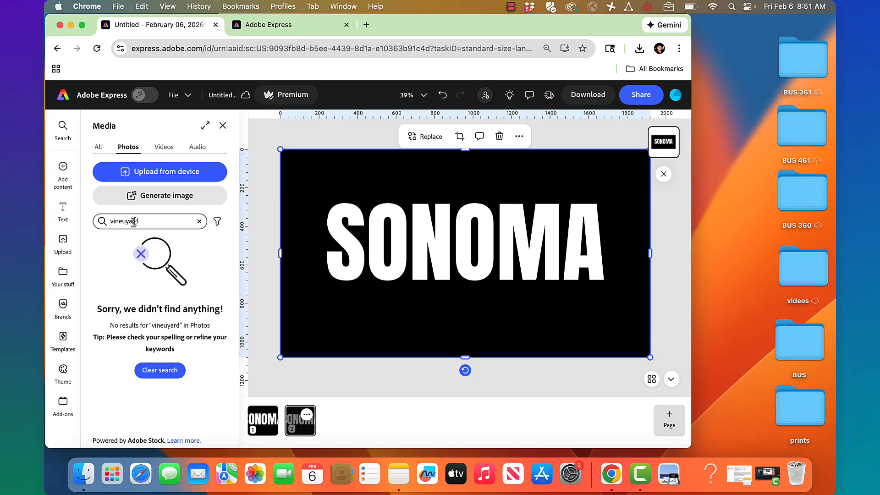
Return to the media library and correct the photo search term to "vineyard"
key(BackSpace)
mouse_move(63, 172)
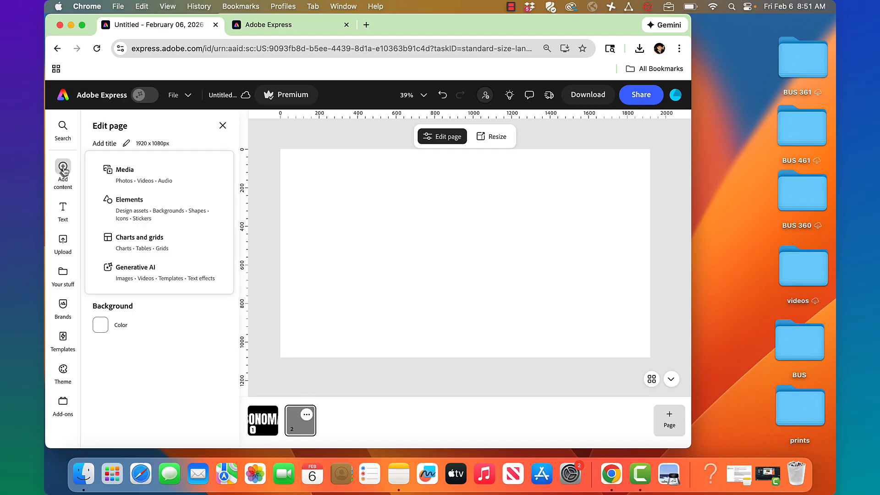
click(106, 172)
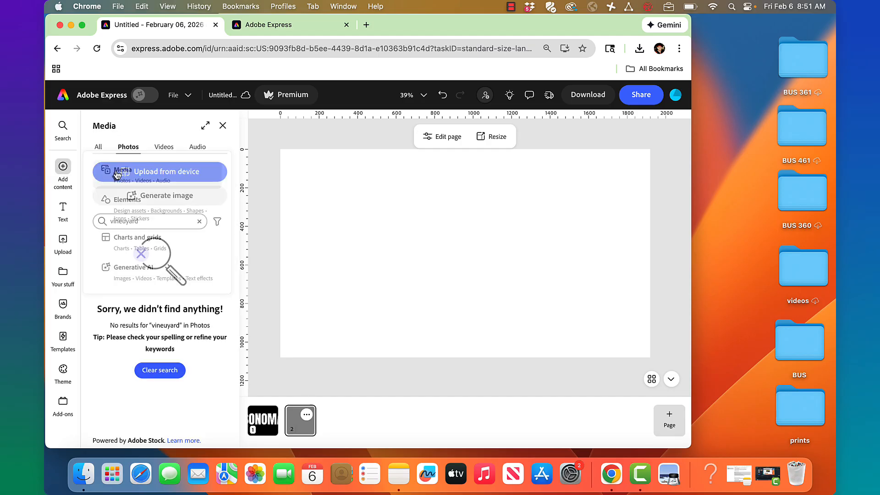
click(149, 222)
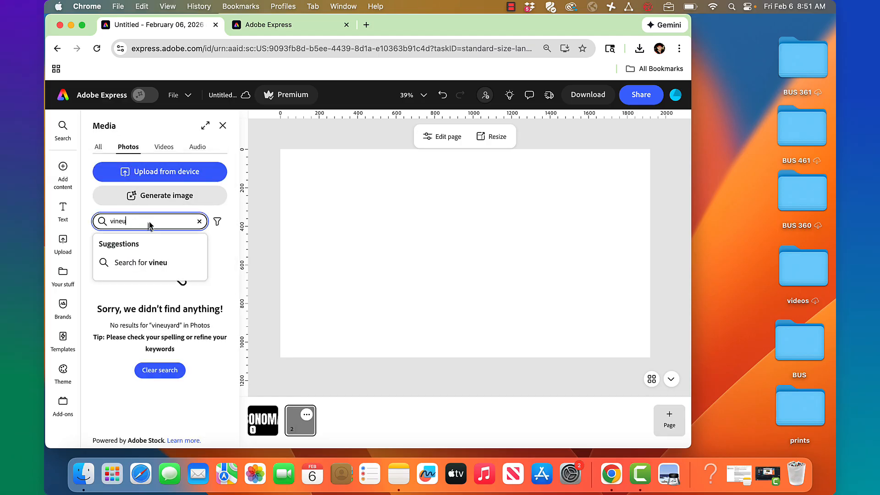
key(BackSpace)
text(yard)
key(Return)
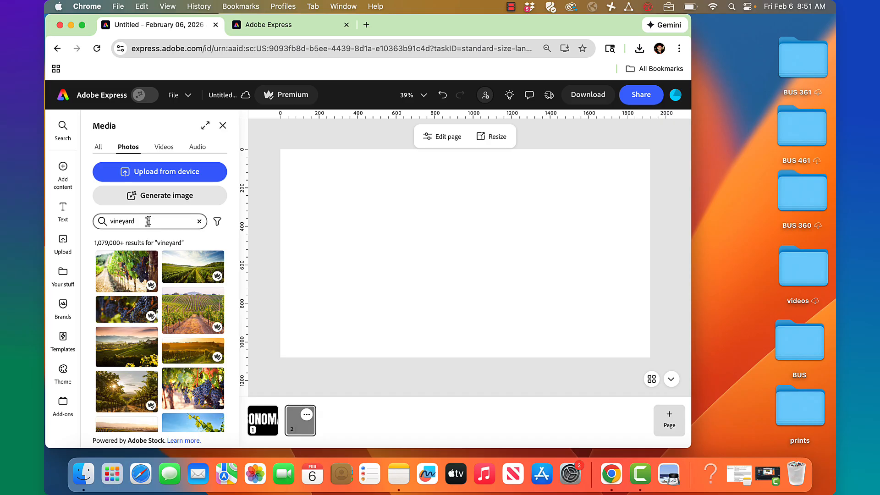
Add the stock photo of dark grape clusters to the blank second page and enlarge it to cover the whole page
click(198, 383)
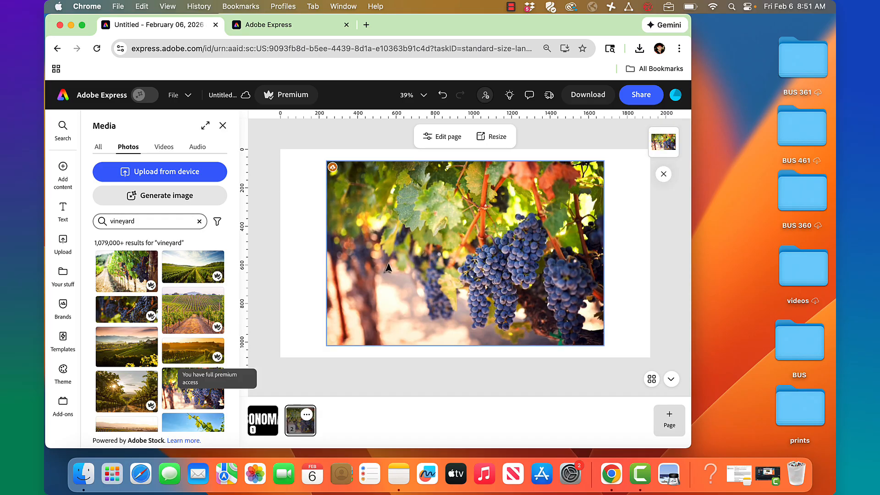
click(581, 317)
drag(603, 345, 670, 390)
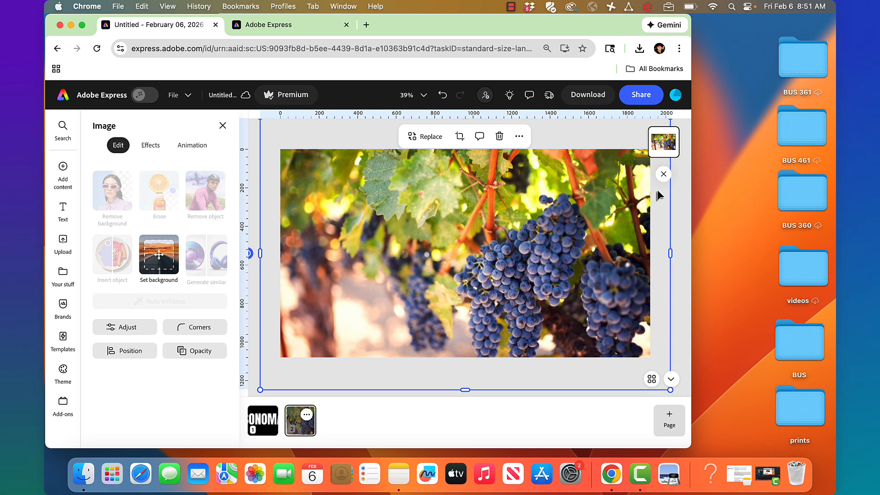
click(304, 431)
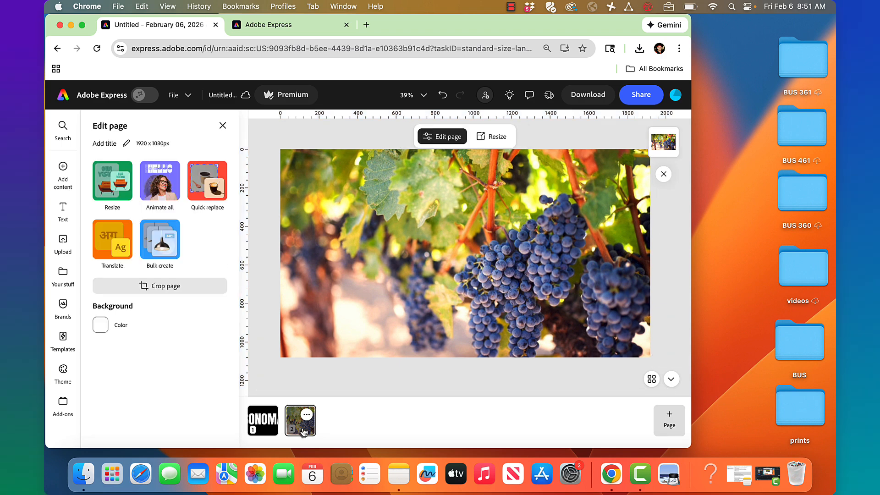
click(663, 145)
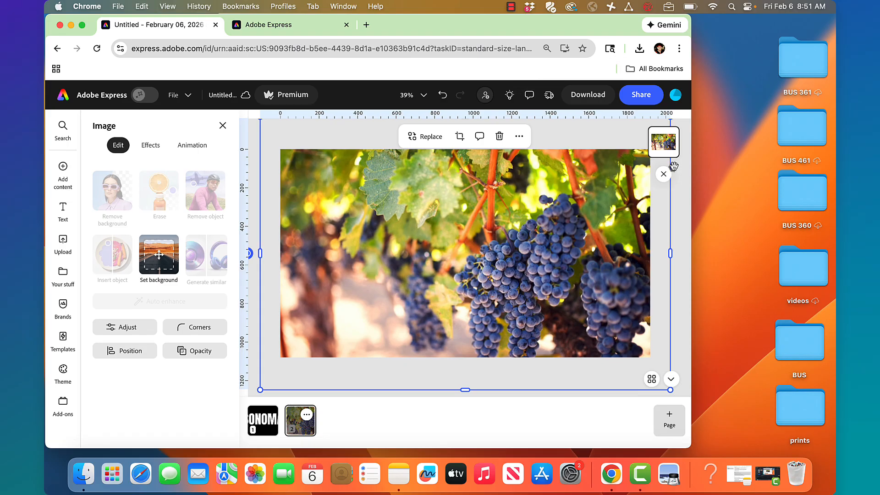
click(678, 181)
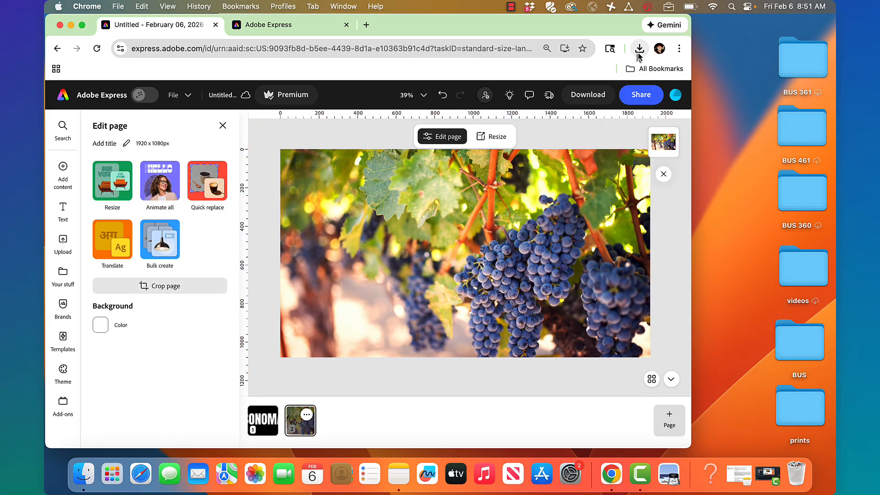
Place the downloaded "Untitled-1 (1).png" over the grape photo, spanning the page width with its upper edge about a third of the way down
click(640, 48)
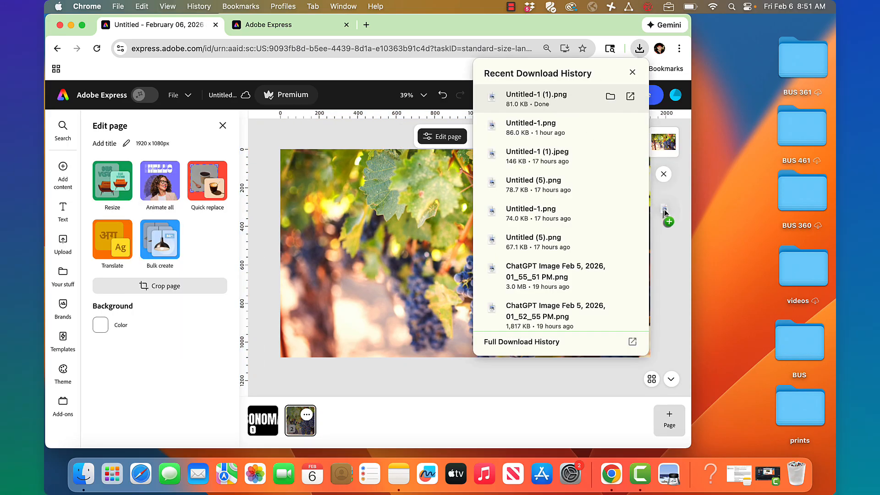
click(664, 210)
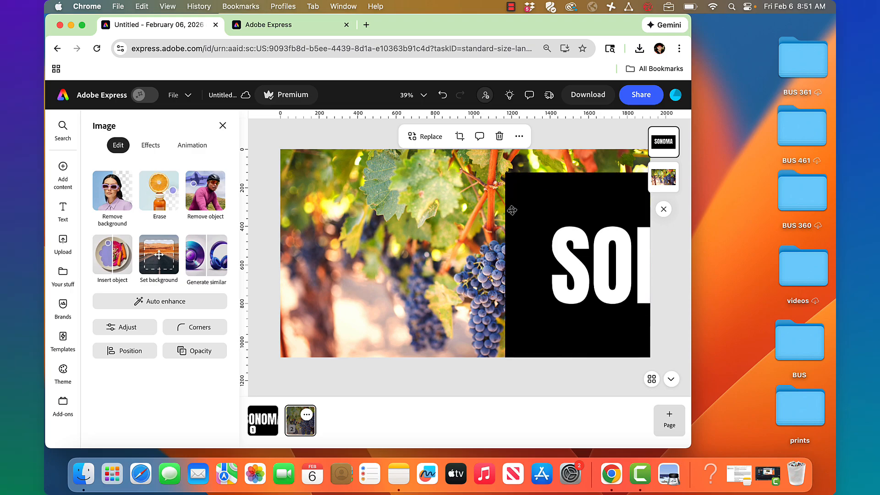
mouse_move(303, 239)
mouse_down()
mouse_move(294, 240)
mouse_move(299, 254)
mouse_up()
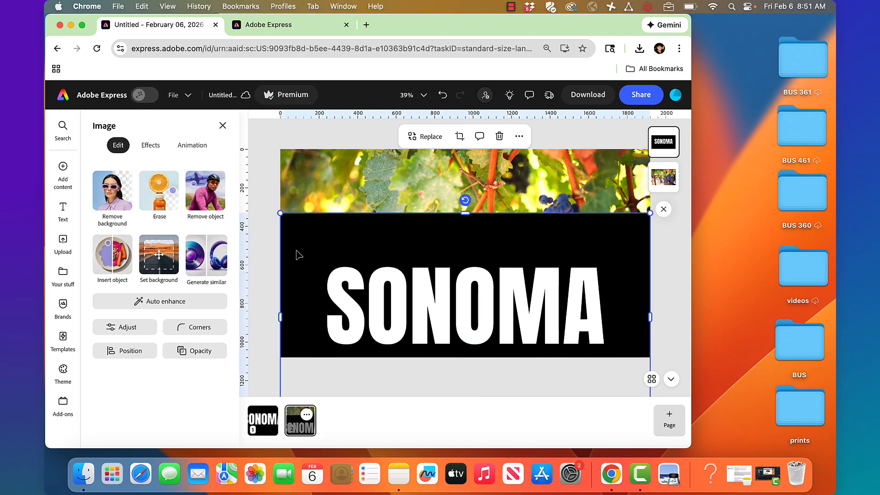
click(258, 188)
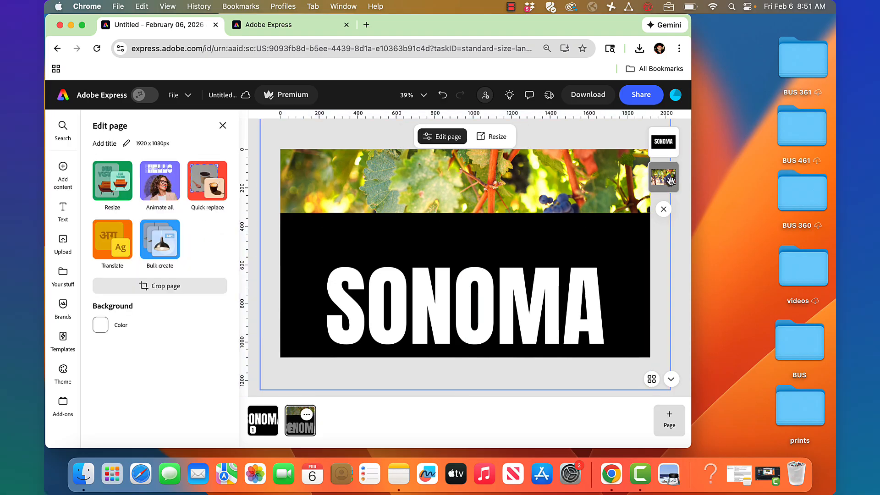
Move the grape photo above the SONOMA image in the layer order and set its blend mode to Multiply
drag(670, 180, 672, 139)
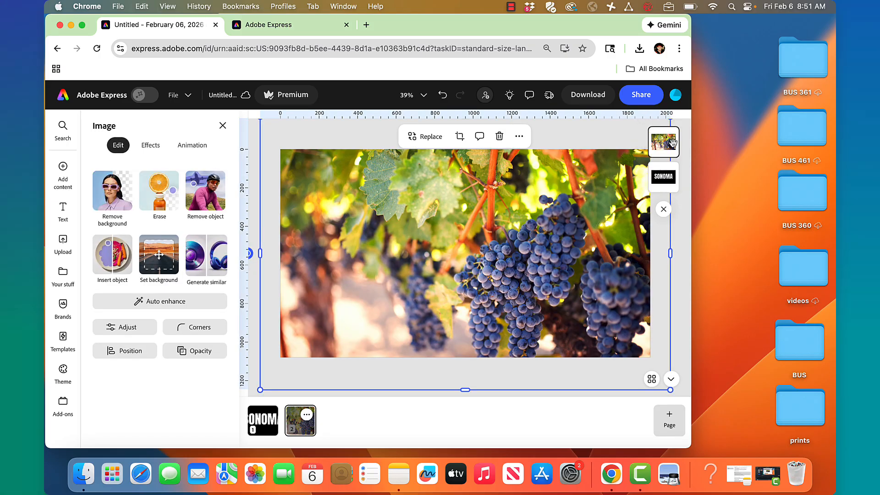
click(210, 351)
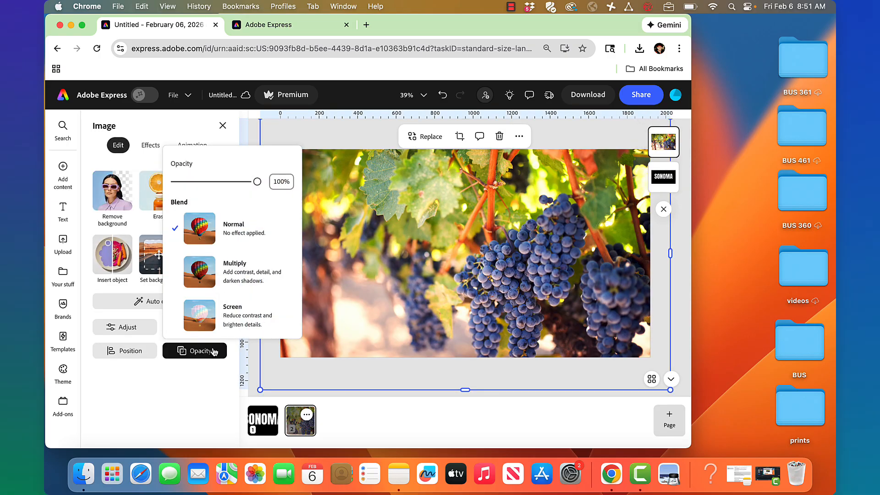
click(244, 314)
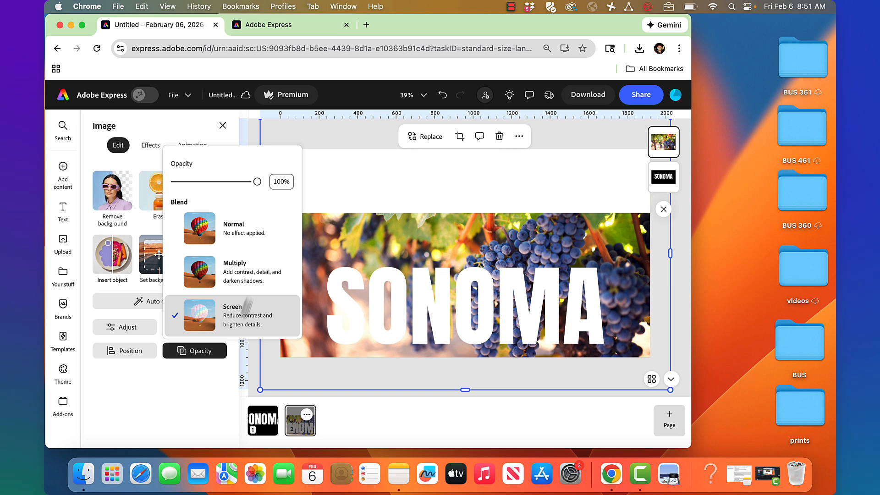
click(251, 291)
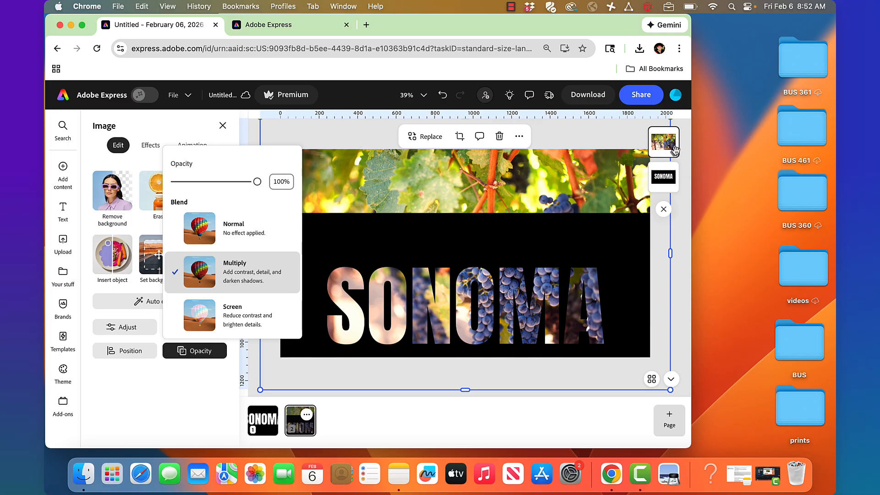
click(620, 138)
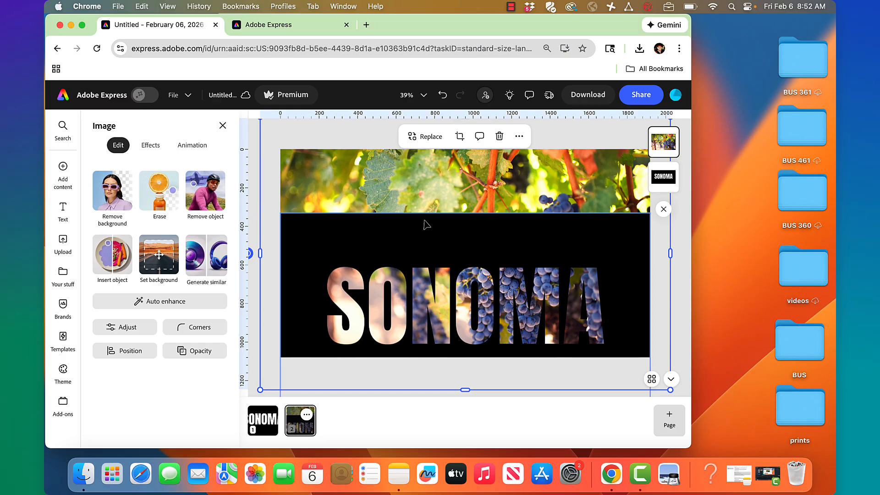
Start erasing on the SONOMA image with a circle brush of size 200 and hardness 1
click(666, 178)
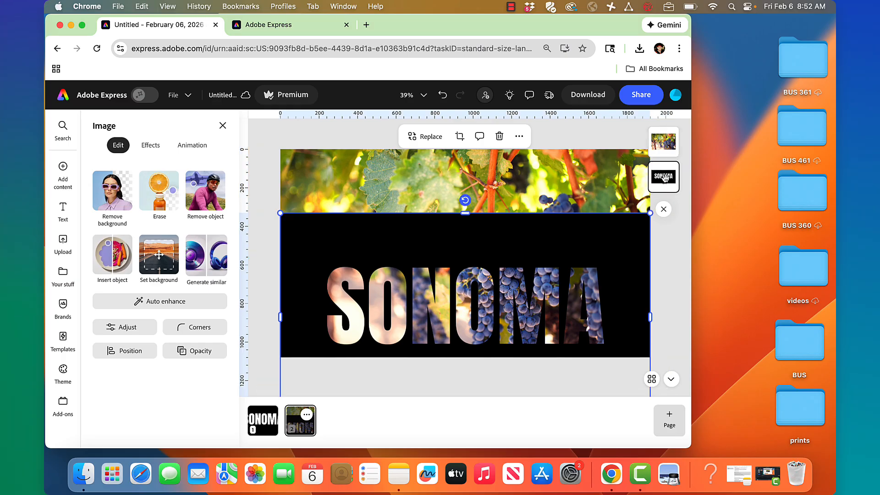
click(150, 146)
click(119, 145)
click(155, 185)
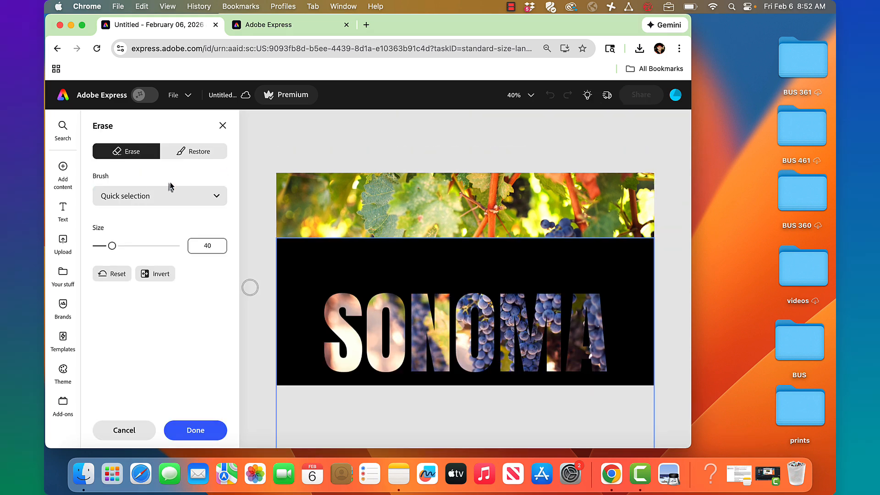
right_click(132, 197)
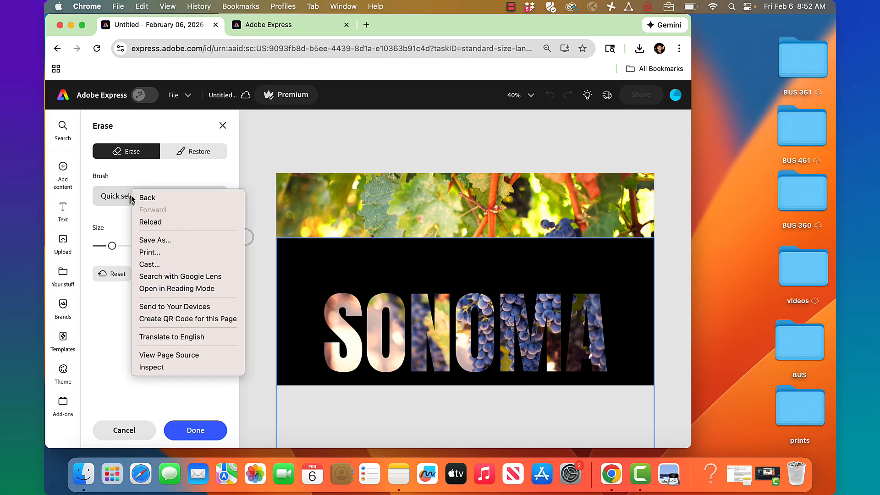
click(112, 198)
click(112, 199)
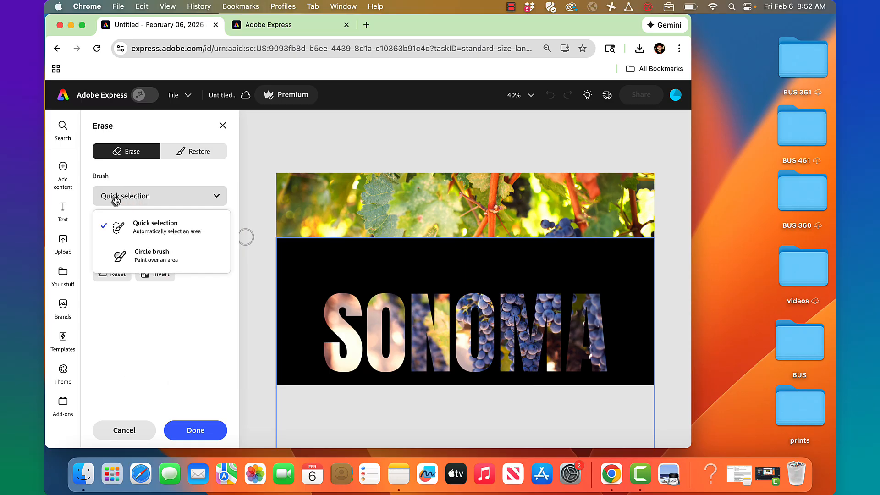
click(132, 255)
drag(113, 246, 177, 247)
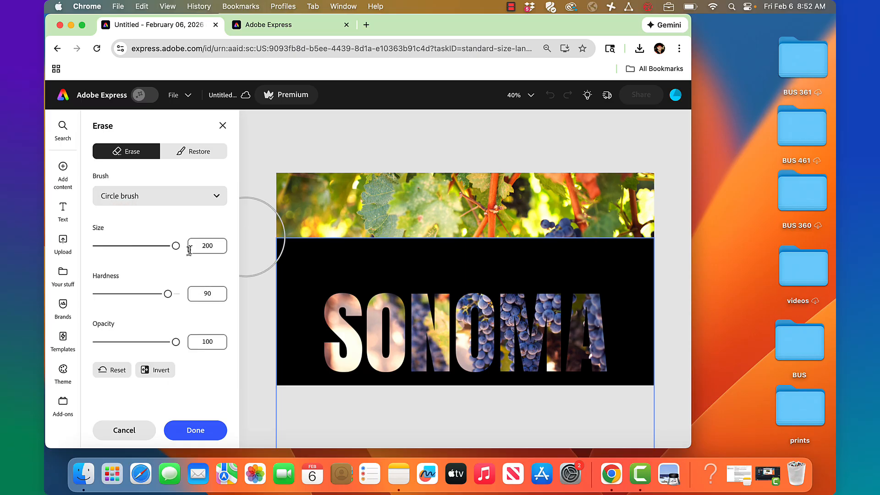
drag(167, 295, 87, 303)
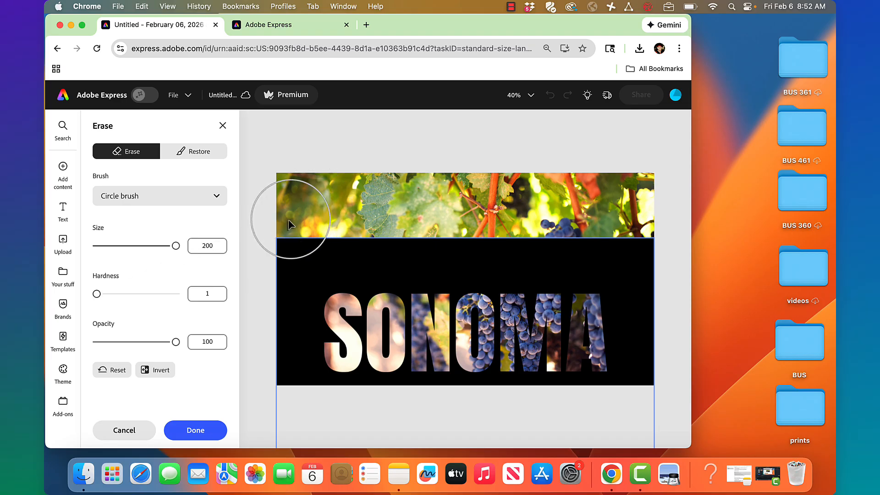
Erase along the full upper edge of the black SONOMA image to fade it softly into the photo, and apply the erasure
drag(278, 237, 668, 226)
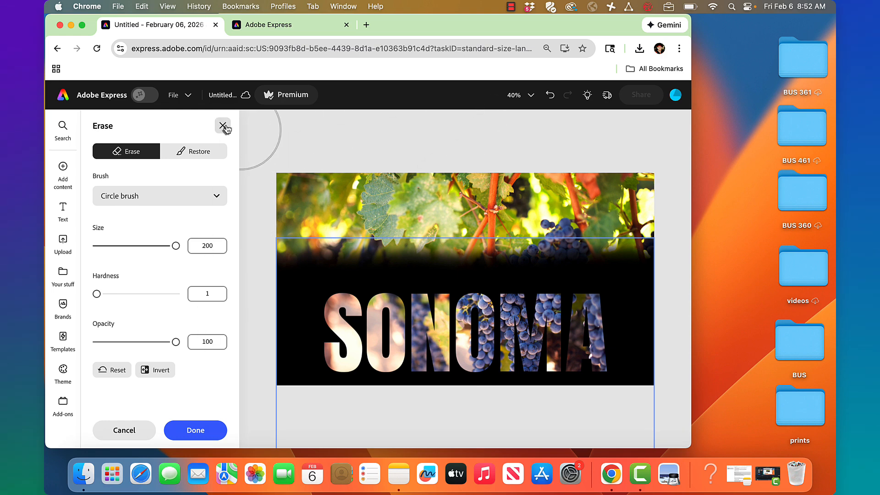
click(203, 433)
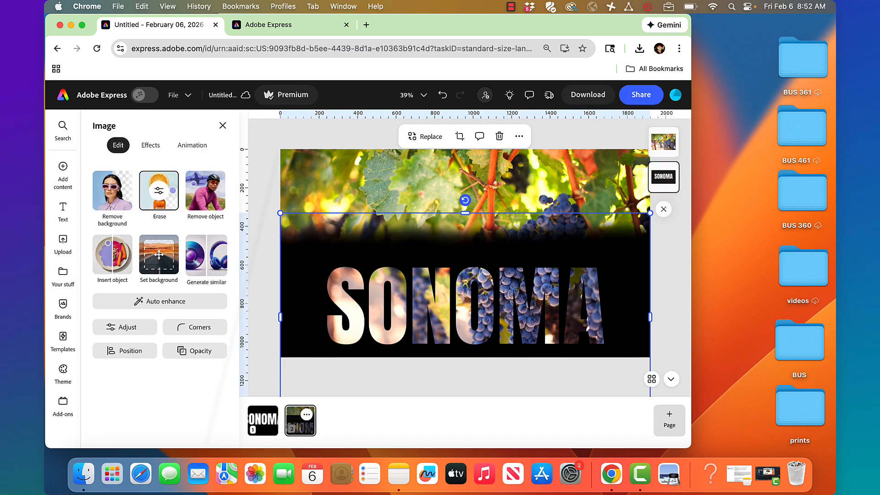
click(263, 139)
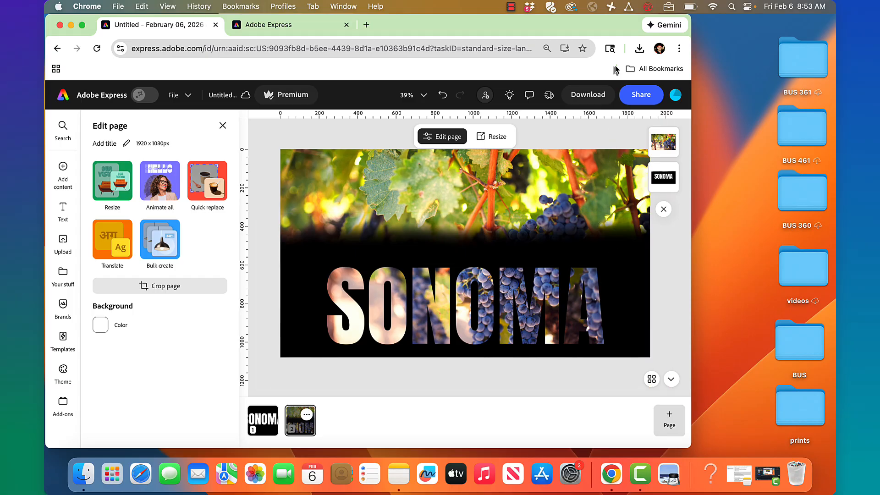
Copy the downloaded "Untitled-1 (1).png" from the recent downloads to the desktop
click(640, 49)
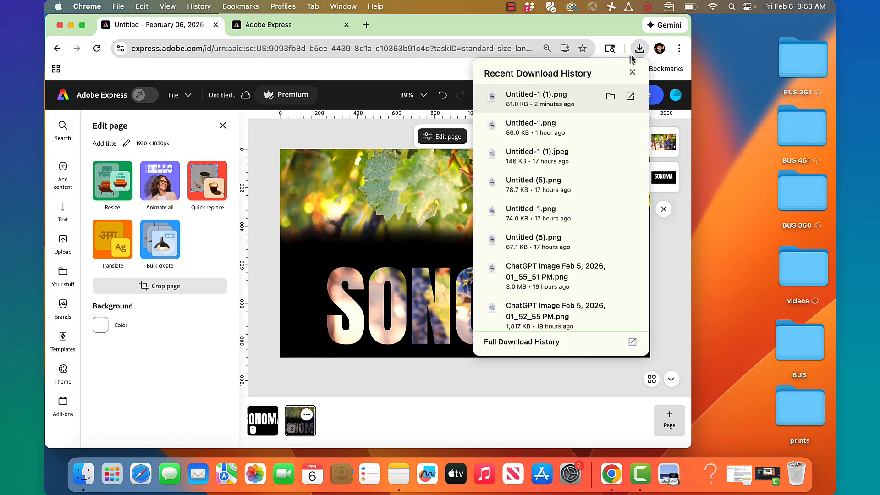
drag(539, 99, 750, 76)
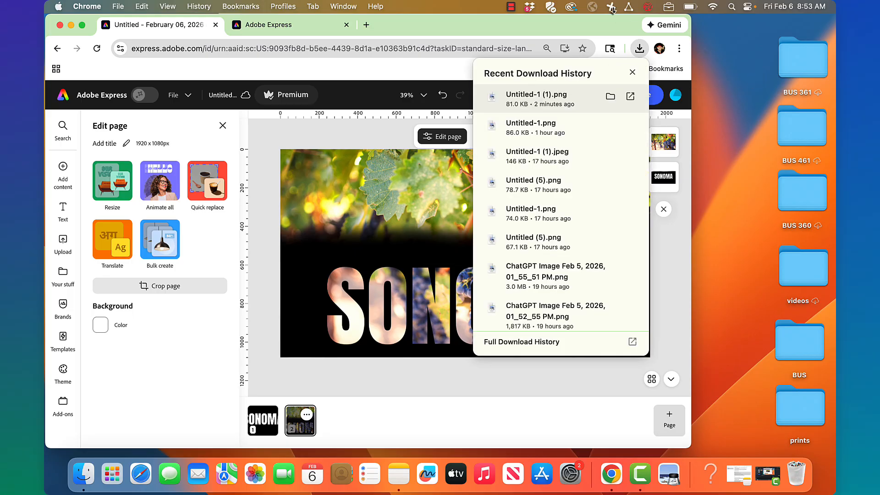
drag(613, 8, 750, 77)
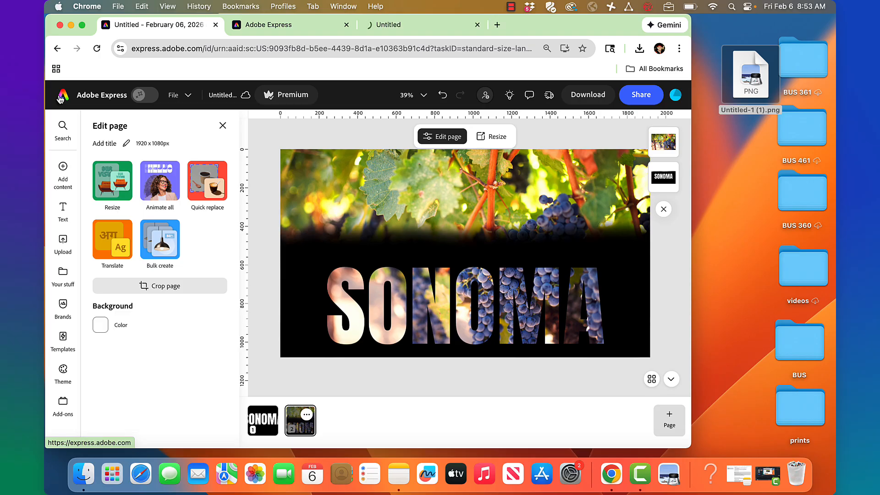
Switch to Photoshop on the web and open "Untitled-1 (1).png" from the desktop in it
click(60, 97)
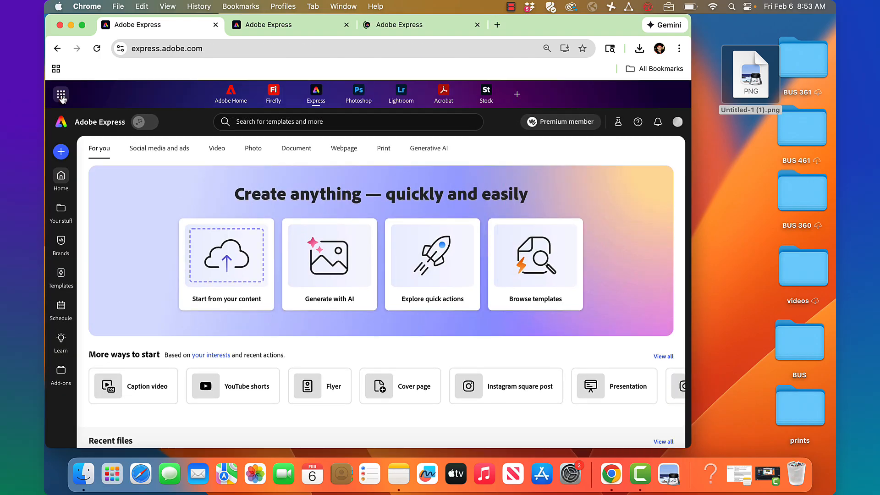
click(356, 92)
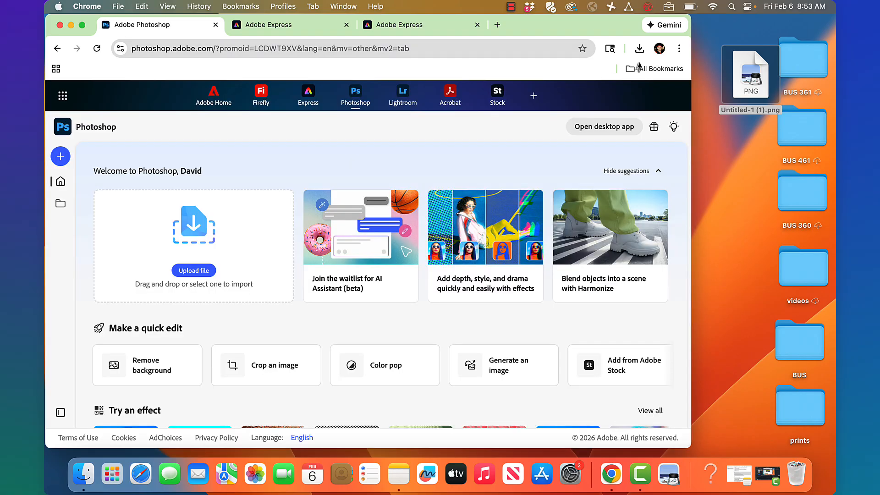
drag(739, 80, 184, 221)
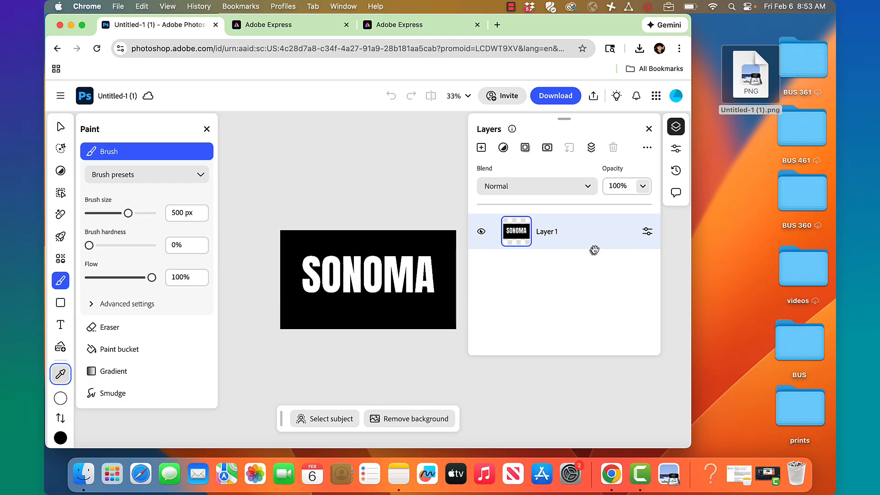
Add a layer mask to the SONOMA image layer
click(646, 151)
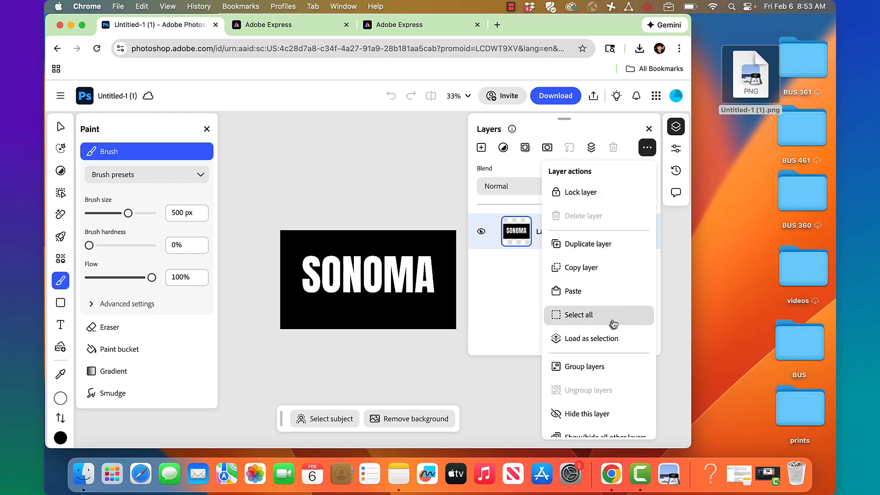
scroll(612, 322, down, 5)
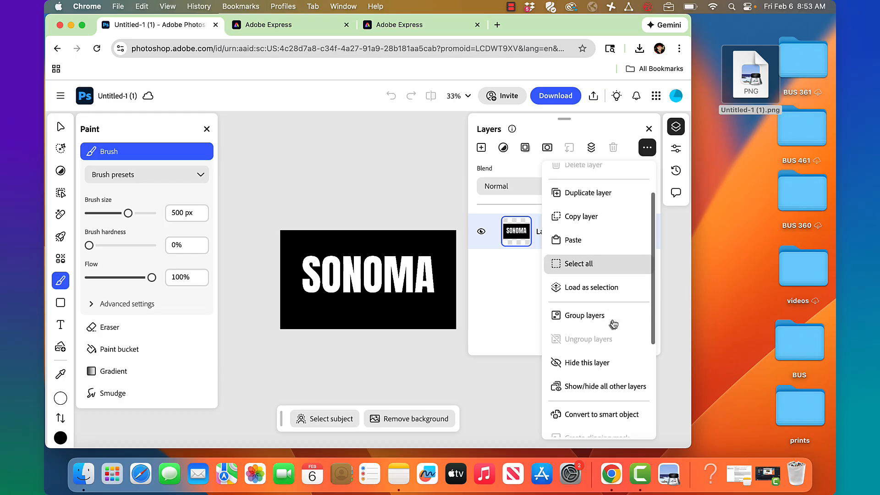
click(547, 149)
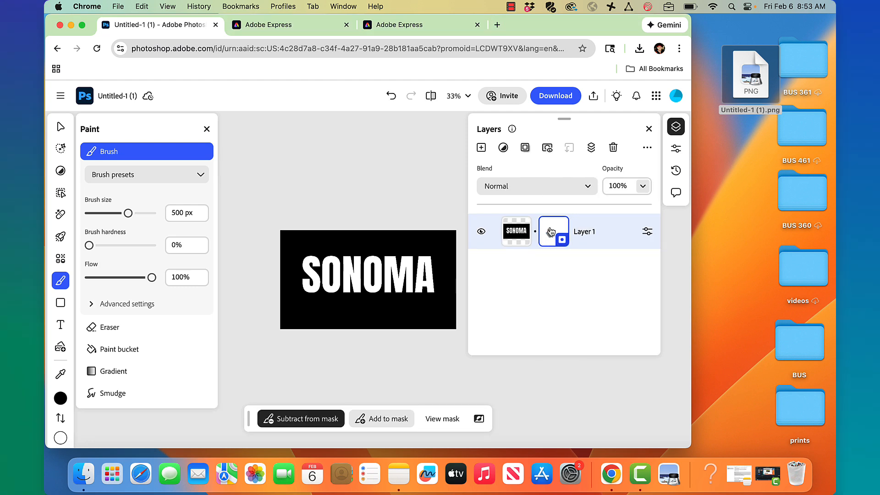
Set the brush size to 581 px and subtract from the layer mask along the full upper edge of the SONOMA image
mouse_move(92, 238)
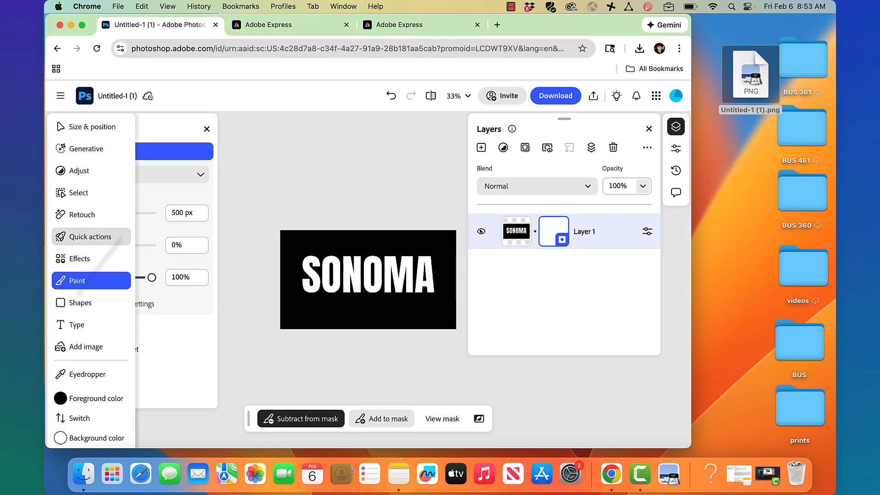
key(Tab)
text(5000)
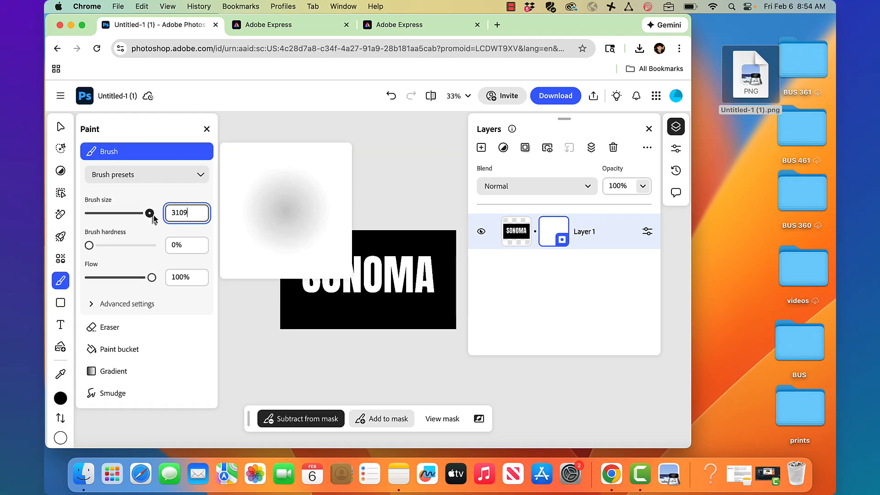
key(Return)
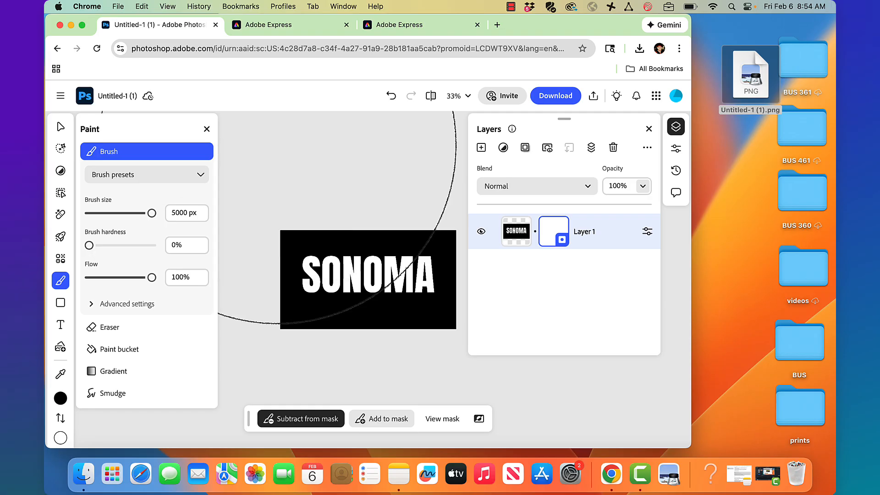
mouse_move(151, 217)
mouse_down()
mouse_move(110, 218)
mouse_move(132, 218)
mouse_up()
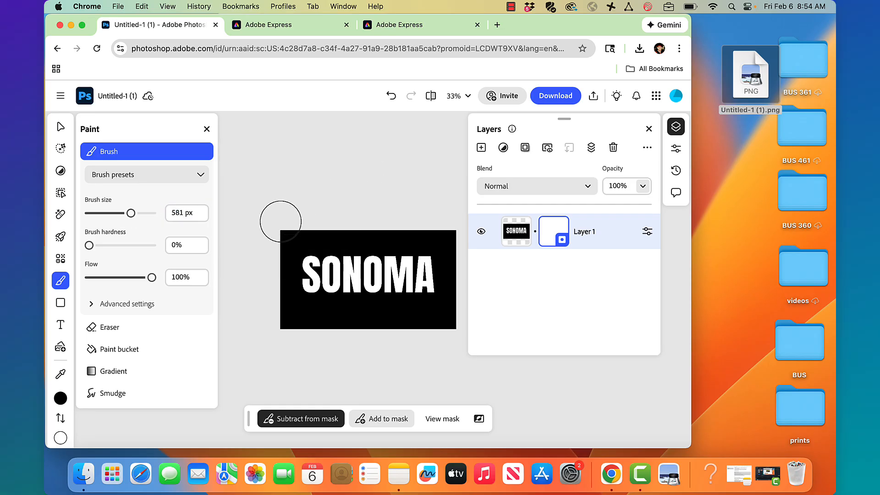
mouse_move(280, 222)
mouse_down()
mouse_move(322, 214)
mouse_move(465, 221)
mouse_move(243, 218)
mouse_up()
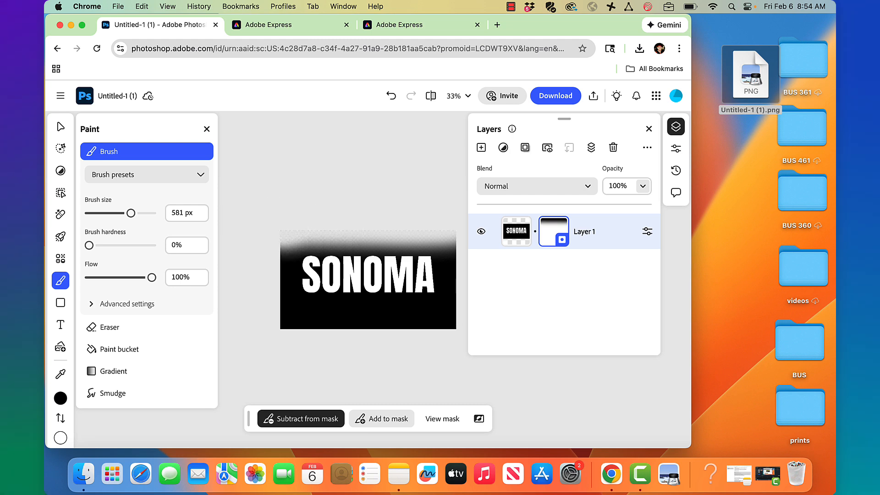
key(super+plus)
key(super+plus)
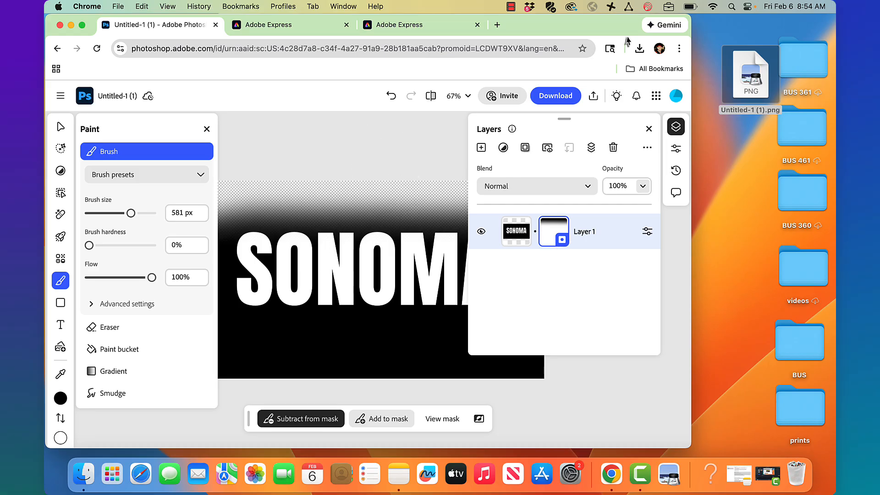
Download the masked image to the computer's desktop as masked.png in PNG format
click(555, 96)
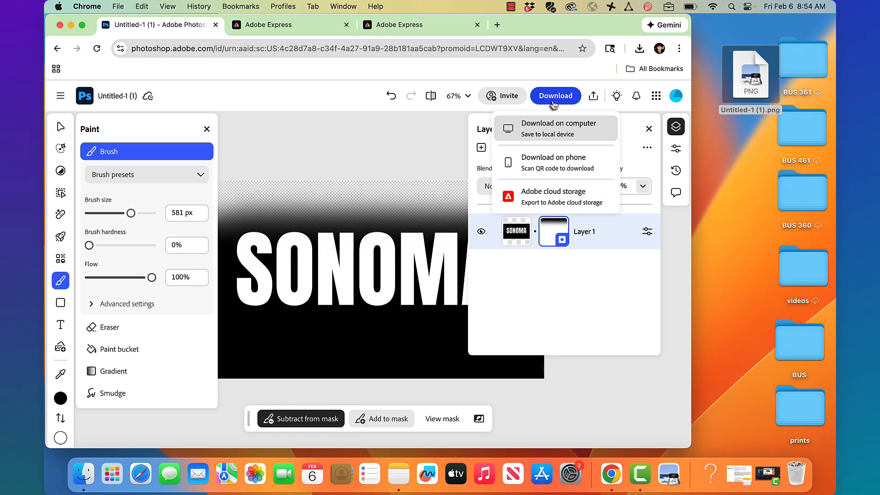
click(550, 134)
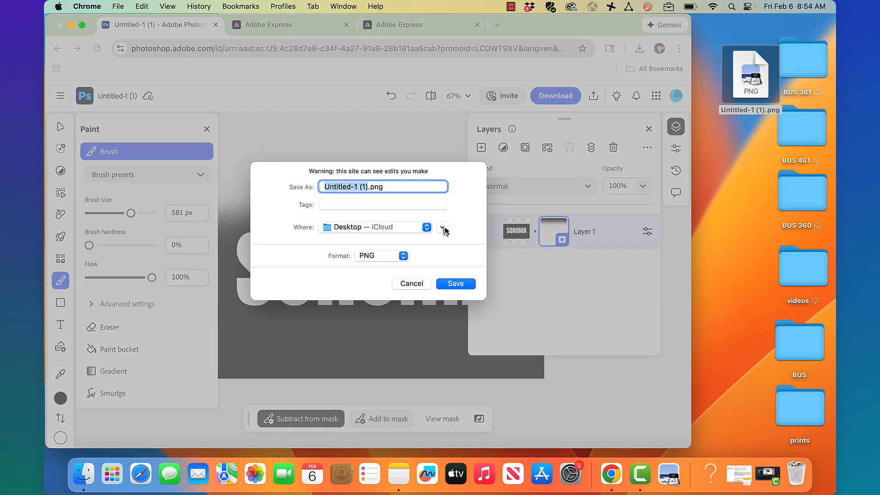
text(masked)
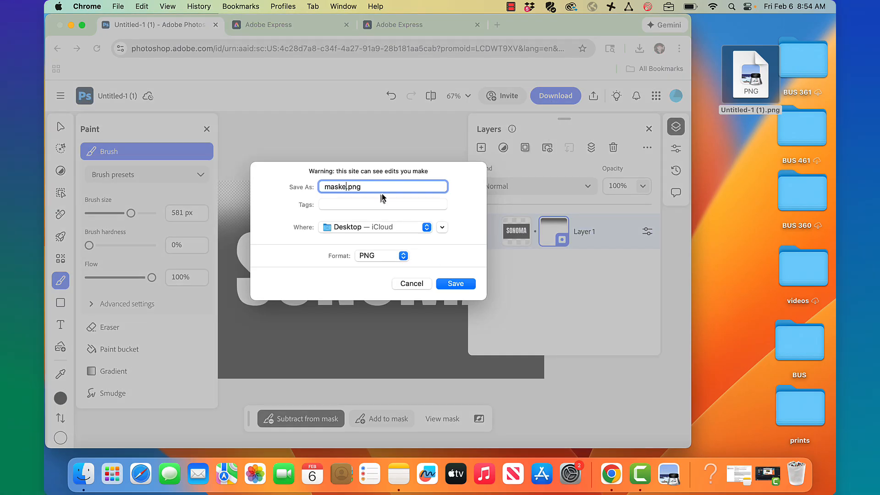
key(Return)
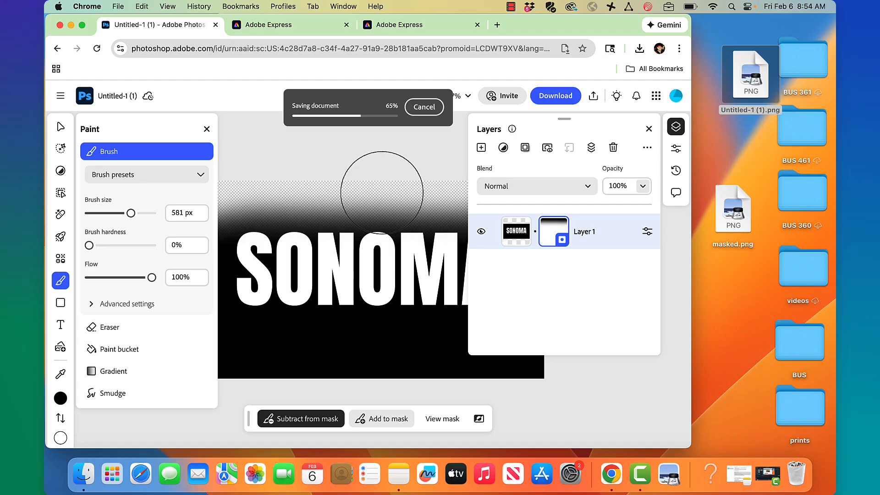
Switch to Adobe Express and open the most recent SONOMA project from the recent files
click(284, 24)
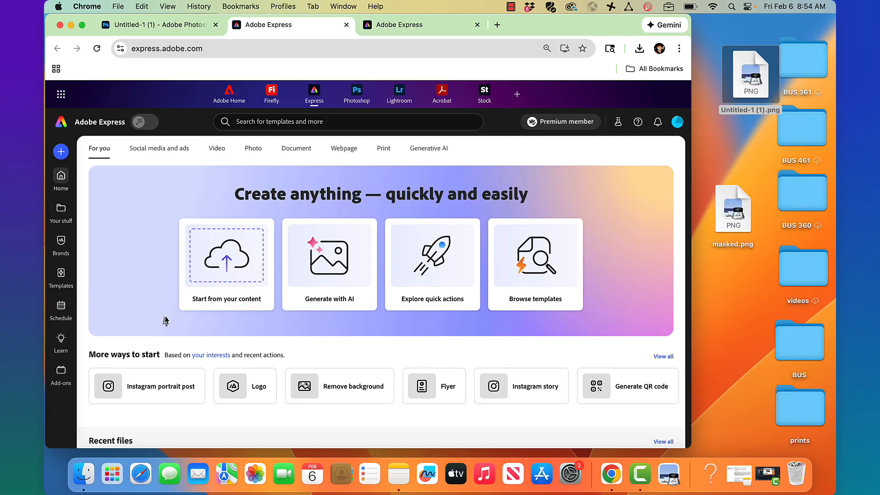
scroll(259, 358, down, 3)
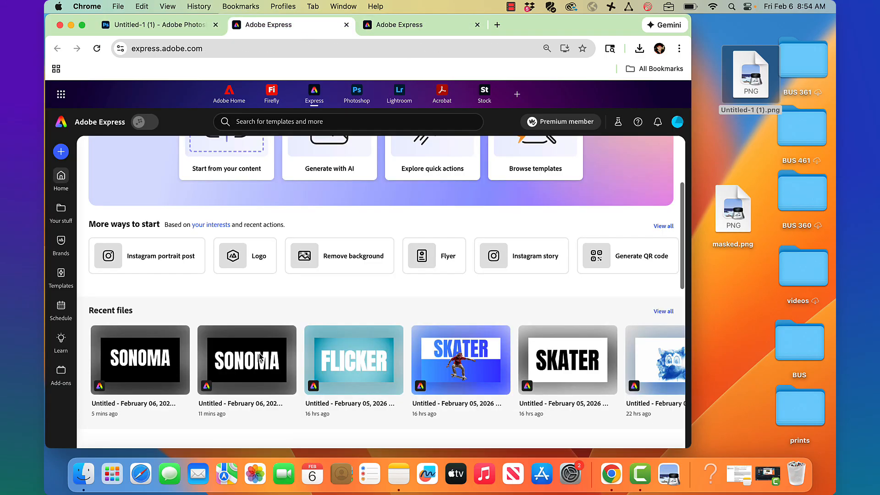
click(145, 376)
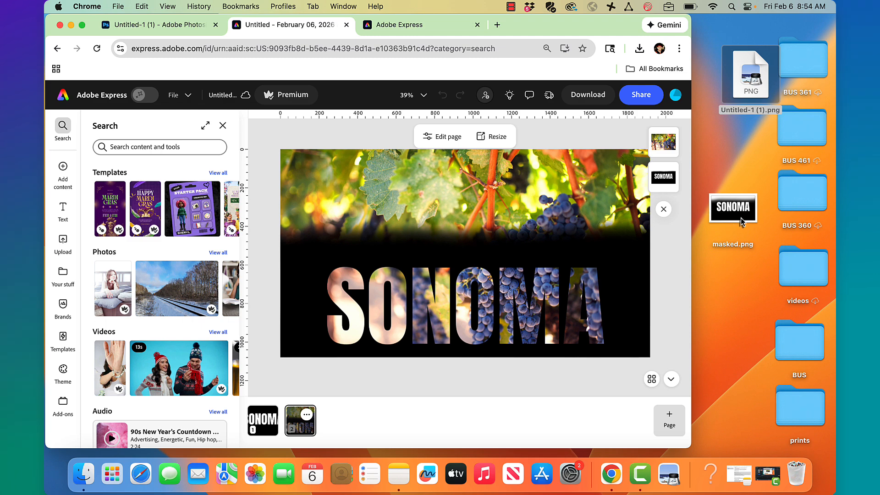
Hide the existing black SONOMA image on the vineyard page by setting its opacity to 0%
click(681, 186)
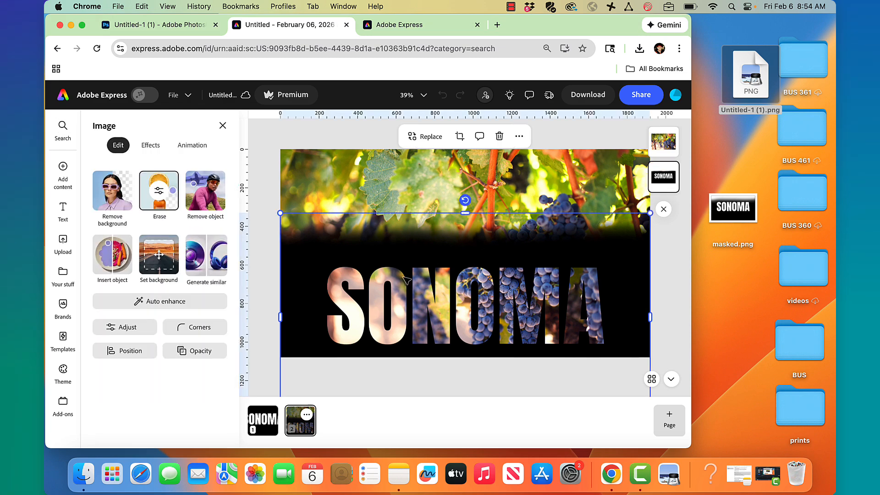
click(192, 351)
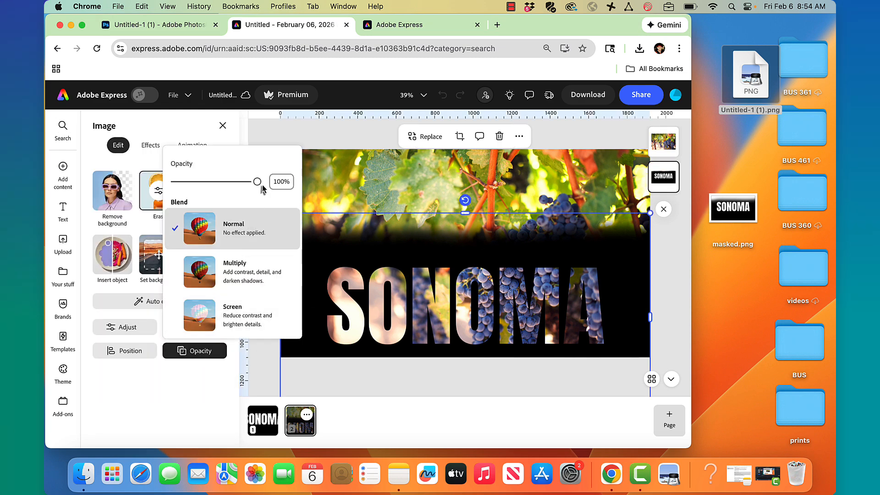
drag(257, 182, 173, 181)
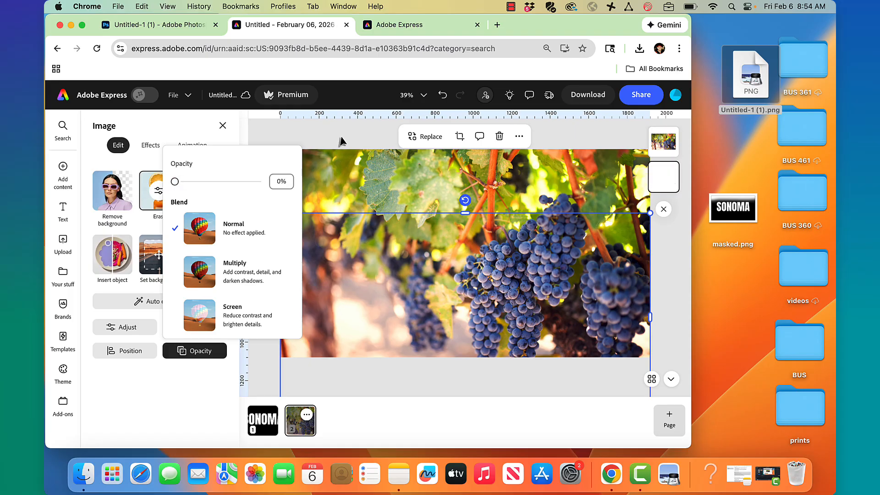
click(341, 136)
Add masked.png from the desktop to the page, order it beneath the vineyard photo, and align it with the page's side edges, shifted downward
drag(714, 219, 296, 164)
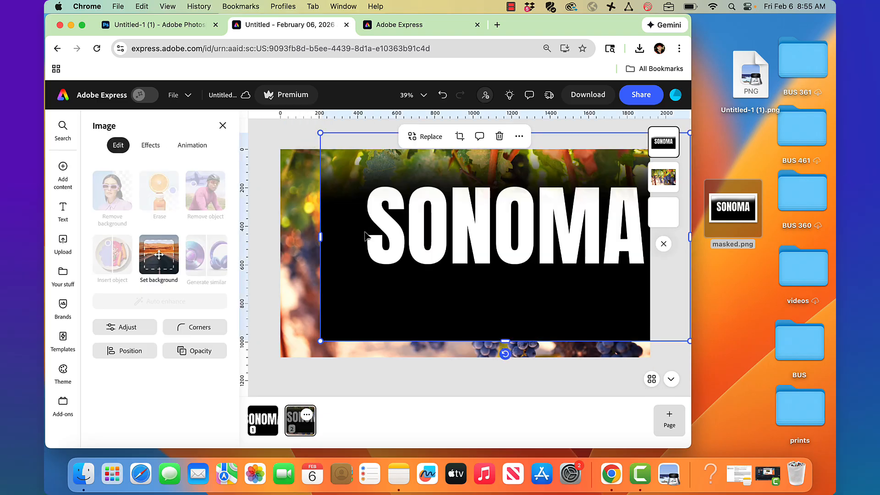
drag(667, 154, 665, 182)
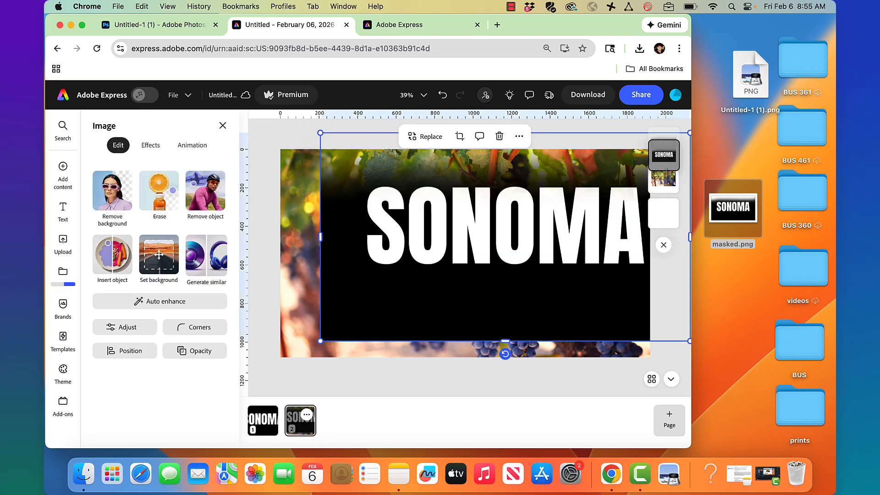
drag(337, 292, 305, 339)
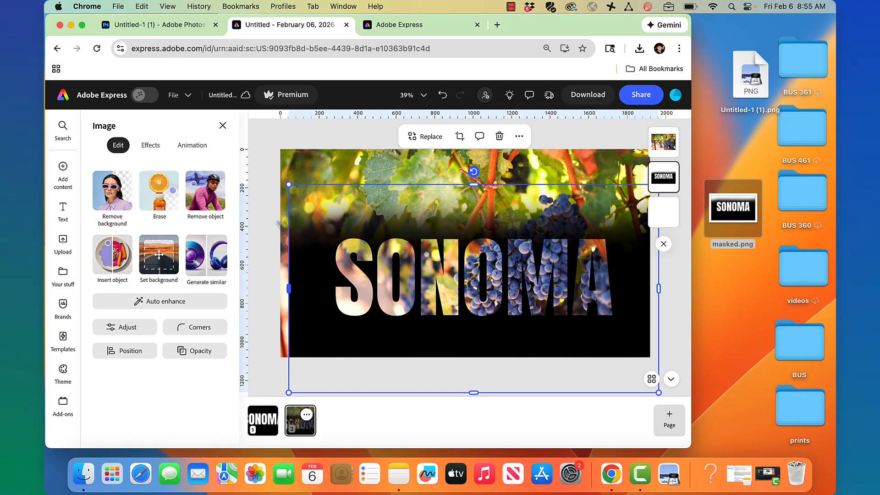
drag(396, 329, 386, 331)
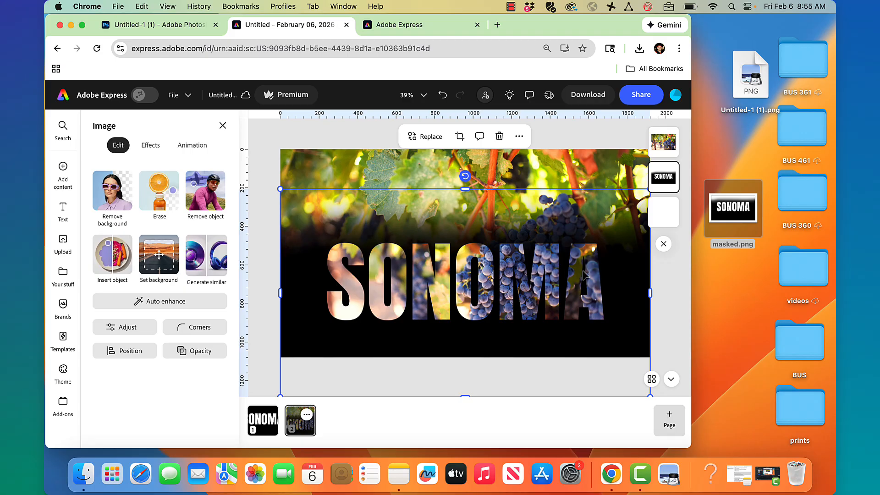
Set the opacity of the masked SONOMA image to 85% and deselect it
click(201, 351)
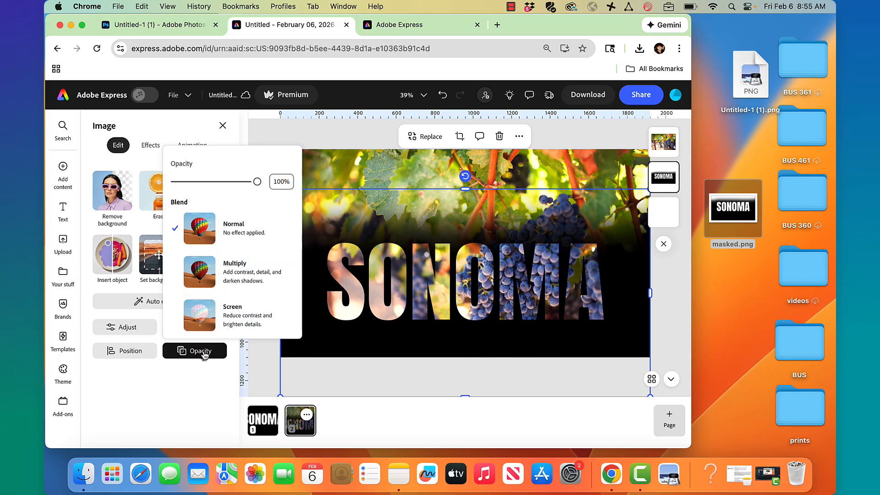
drag(258, 185, 235, 188)
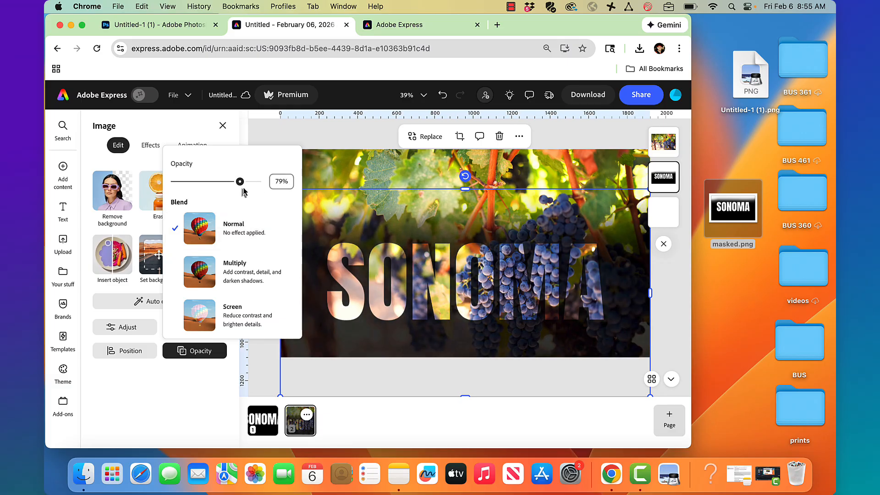
drag(244, 191, 248, 191)
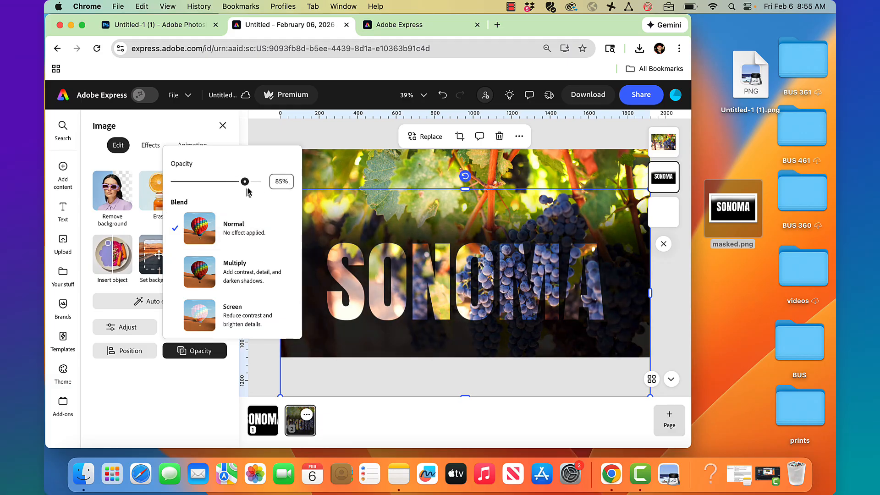
click(357, 128)
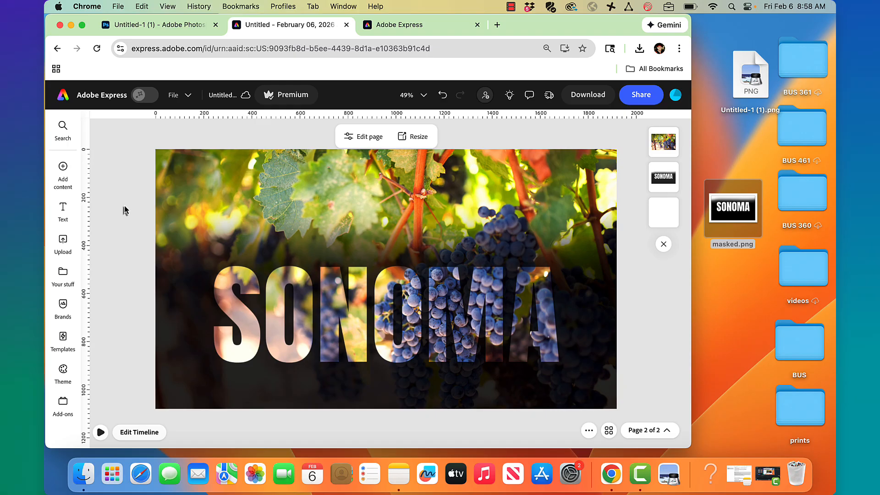
Play the page, then examine the settings of the vineyard photo's Zoom In loop animation and preview it
click(101, 433)
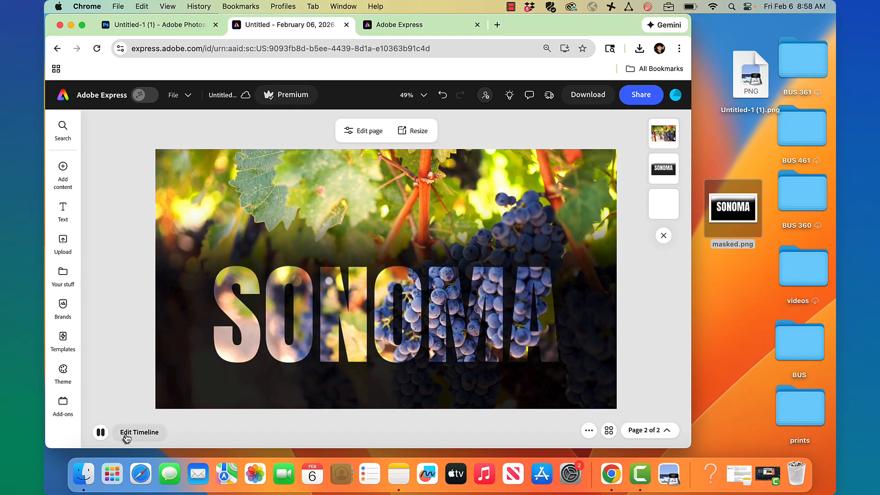
click(262, 183)
click(262, 183)
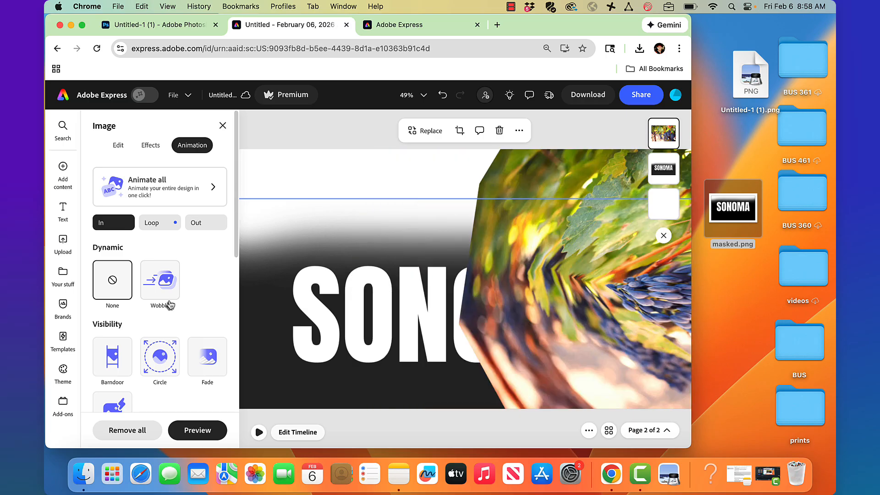
click(158, 223)
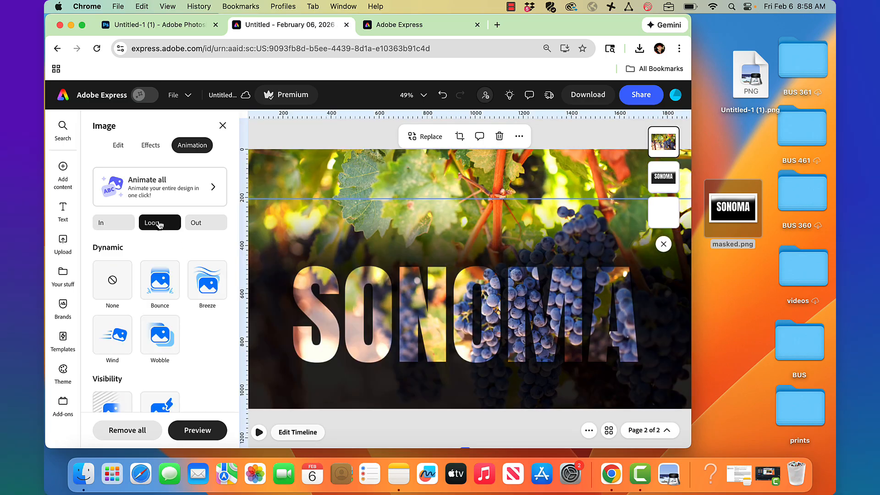
scroll(192, 340, down, 5)
scroll(192, 339, down, 2)
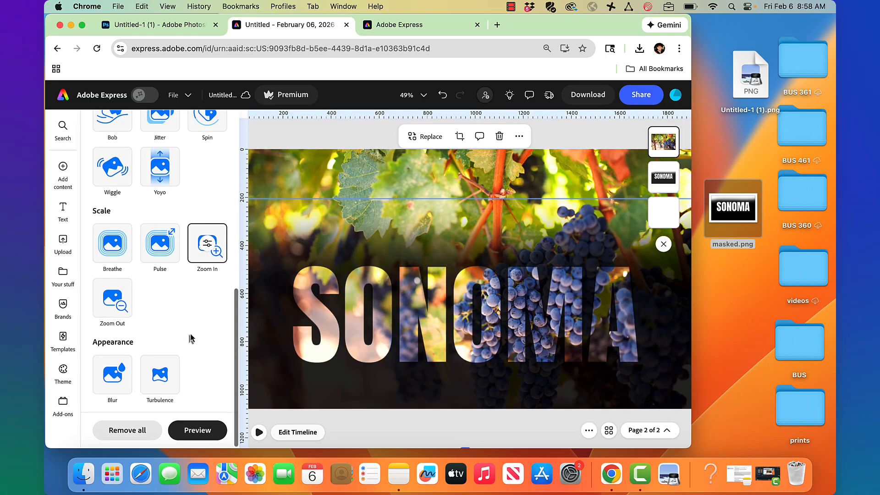
click(205, 251)
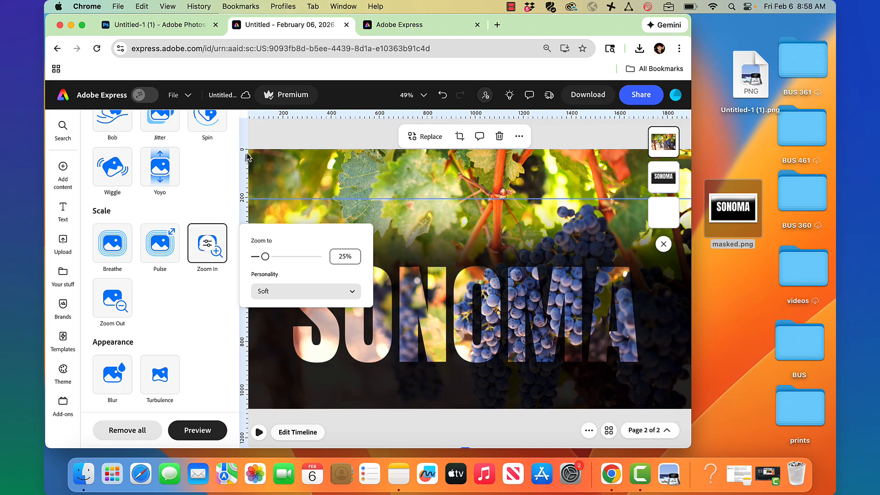
click(265, 137)
click(201, 431)
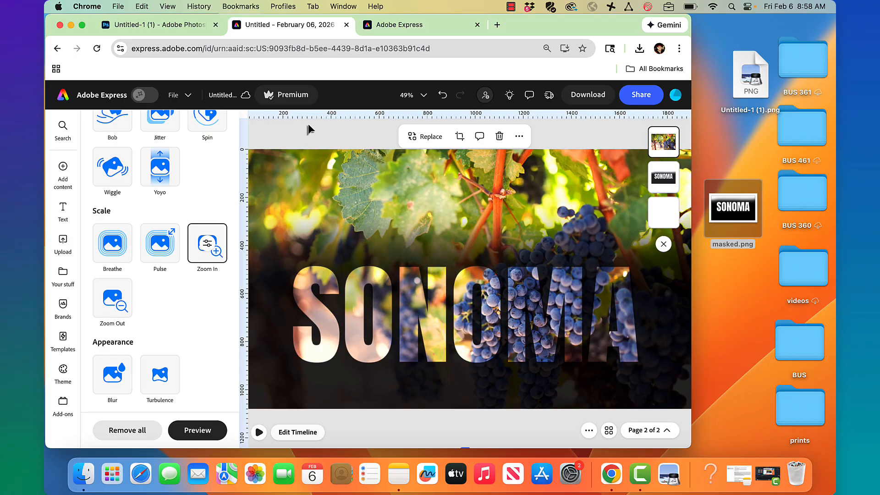
Examine the settings of the masked SONOMA image's Rise entrance animation and preview it
click(353, 320)
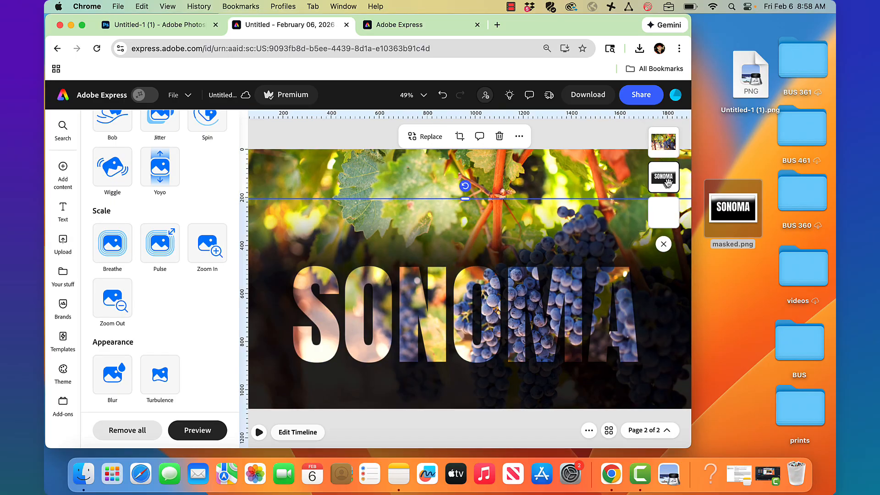
scroll(213, 183, up, 10)
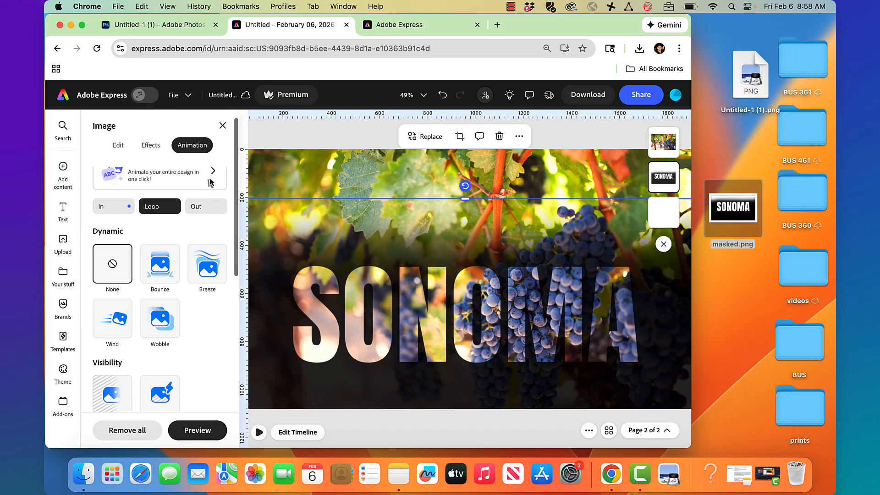
click(112, 224)
scroll(163, 276, down, 5)
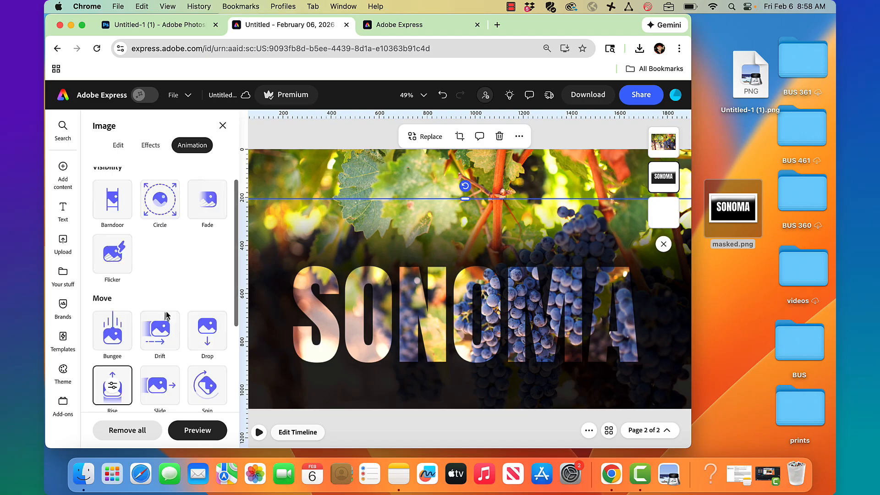
scroll(167, 316, down, 3)
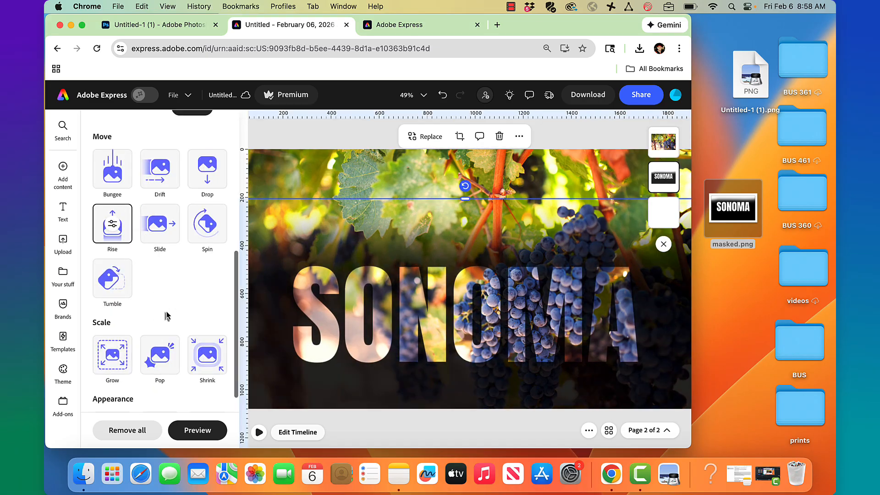
click(125, 239)
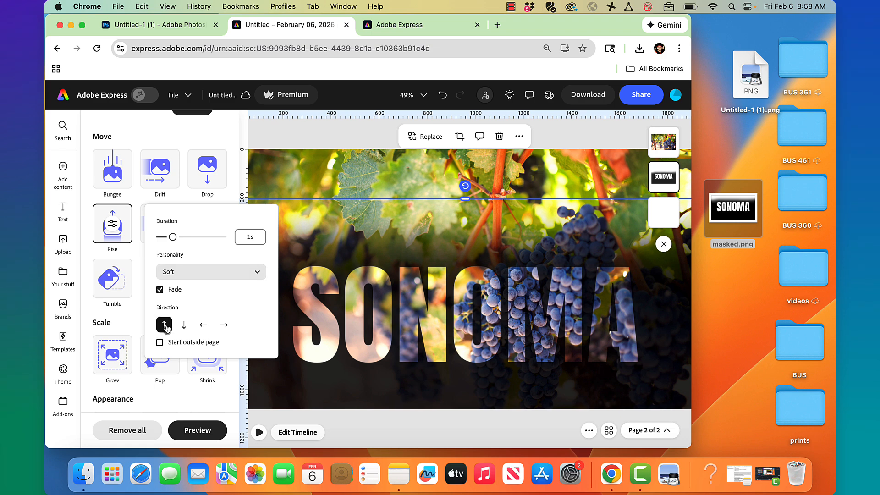
click(205, 434)
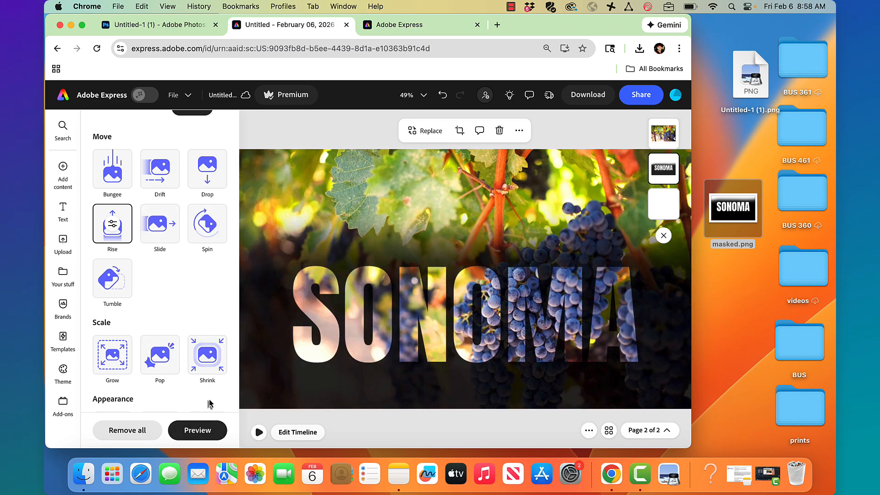
Deselect the SONOMA image and play back the complete animated page
click(320, 135)
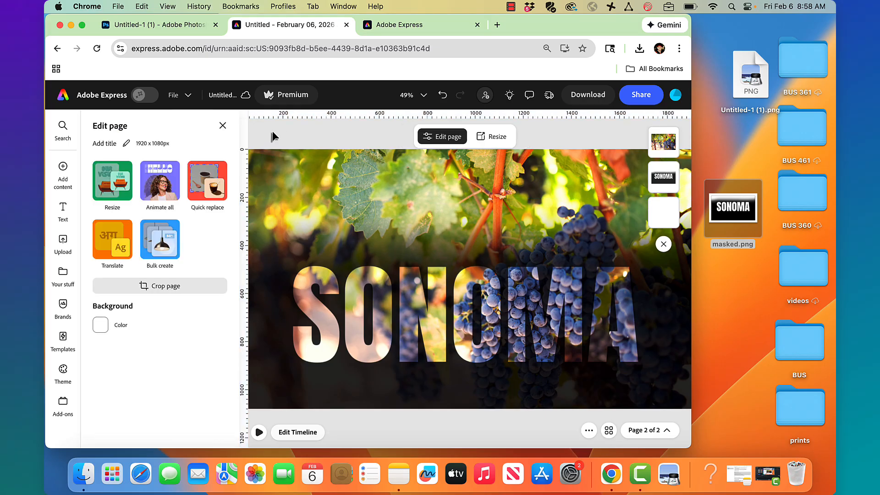
click(222, 126)
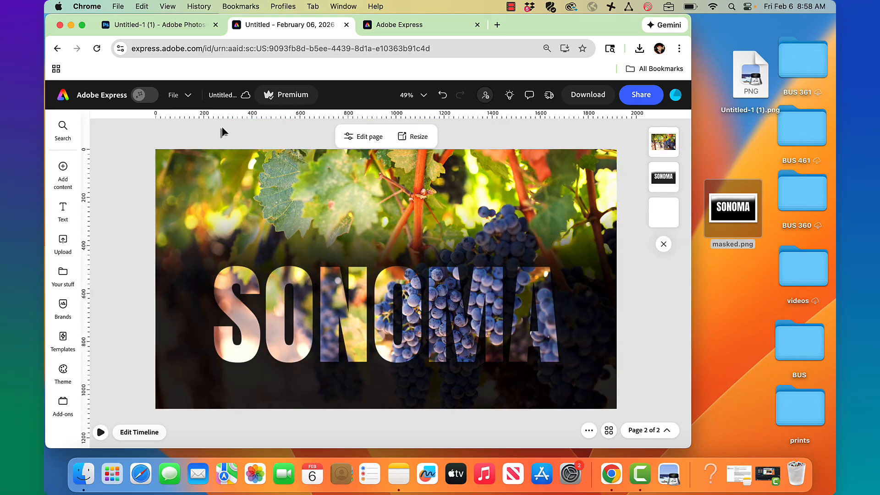
click(100, 433)
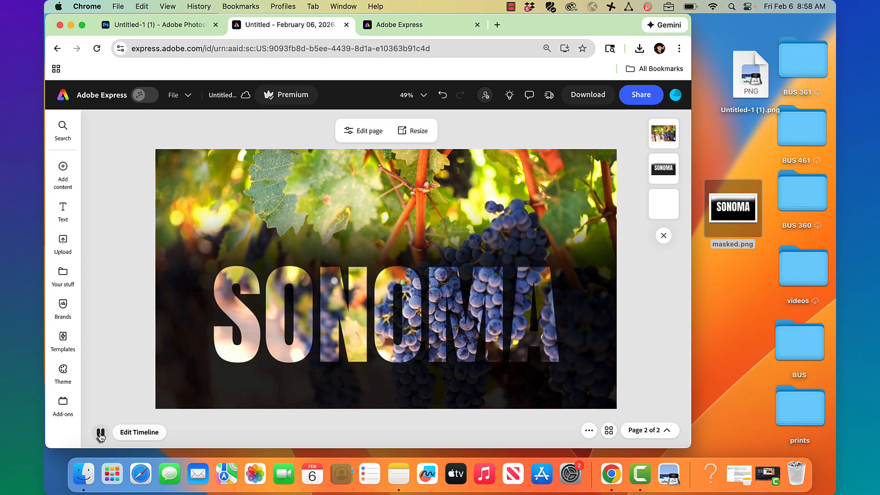